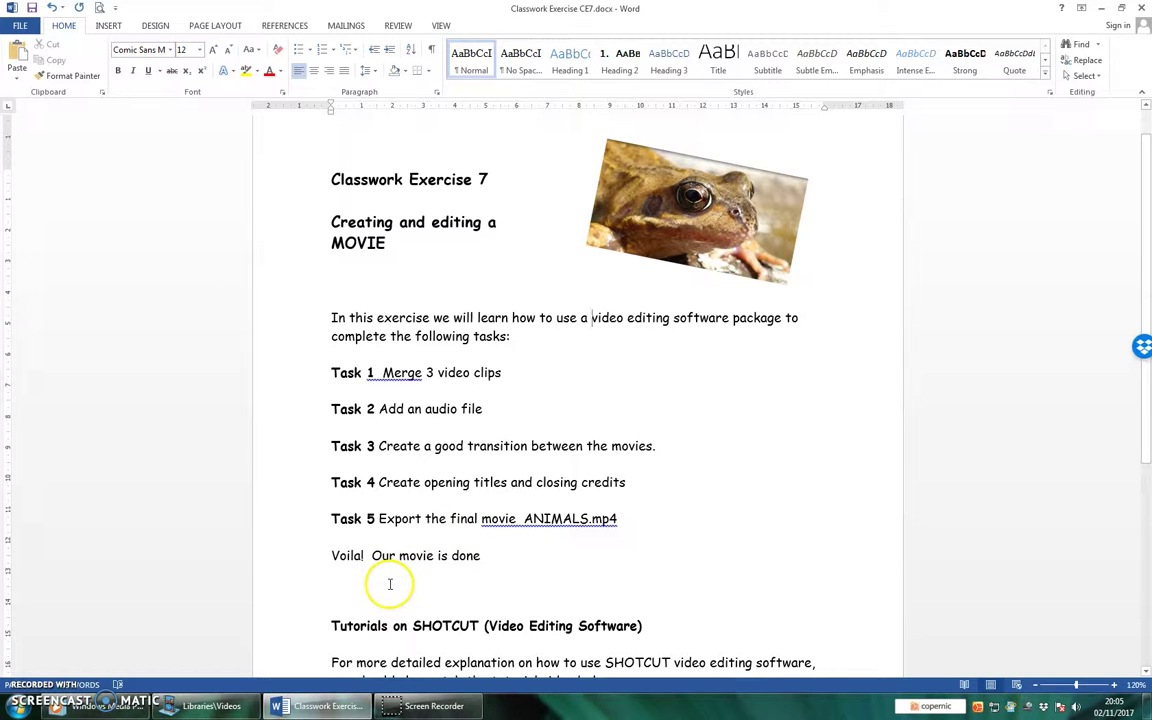
- Read through the exercise's task list and the SHOTCUT tutorials section in the Word document
{"action": "scroll", "coordinate": [408, 585], "scroll_direction": "down", "scroll_amount": 2}
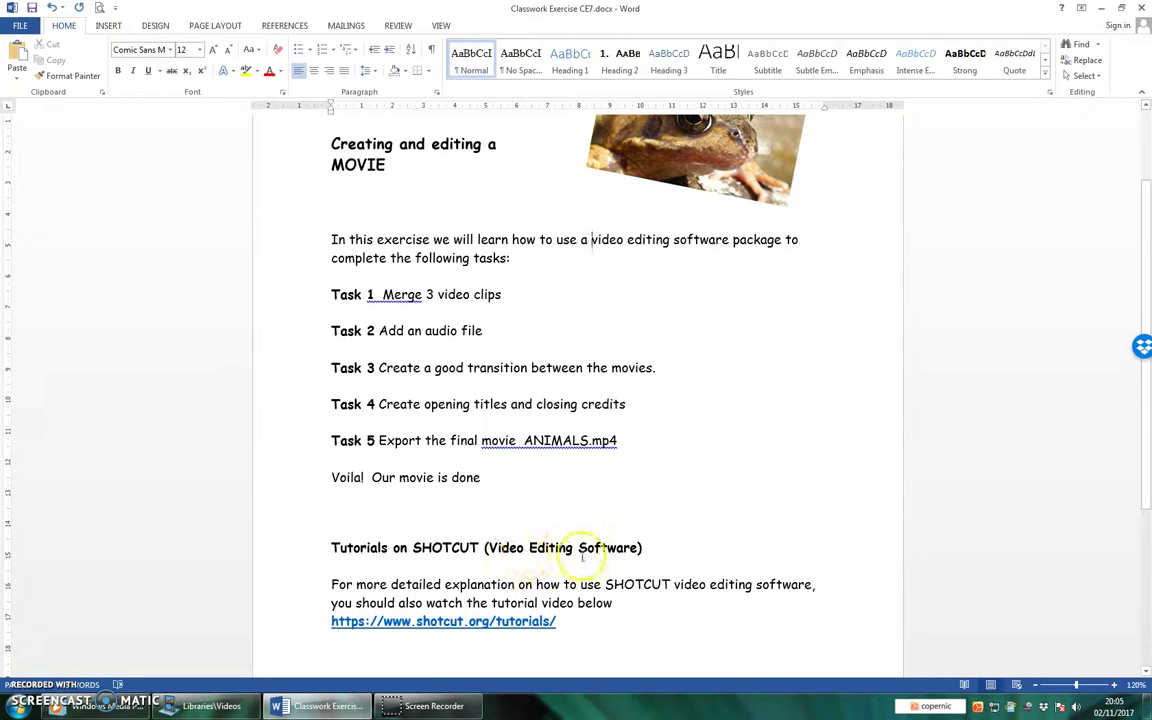
{"action": "scroll", "coordinate": [330, 585], "scroll_direction": "down", "scroll_amount": 2}
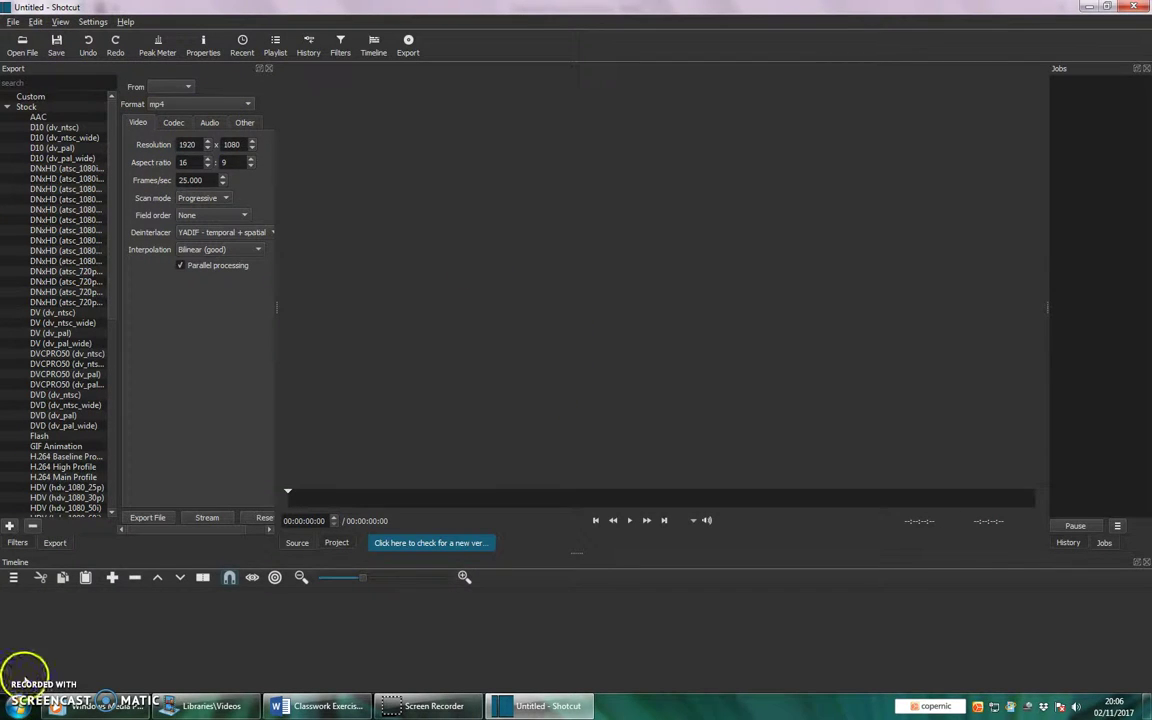
- In Shotcut, show the playlist and add frog.mp4, giraffe.mp4, hedgehog.mp4 and squirel.mp4 from the CE7 Creating a movie folder
{"action": "left_click", "coordinate": [275, 47]}
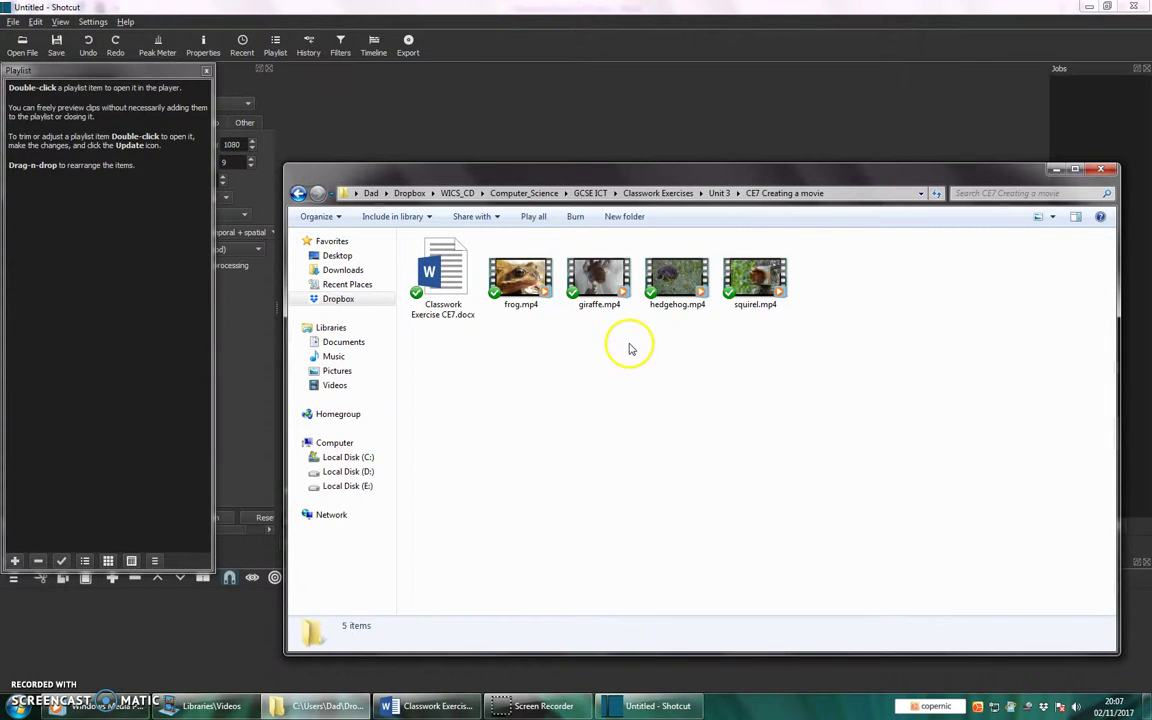
{"action": "left_click_drag", "start_coordinate": [527, 285], "coordinate": [103, 239]}
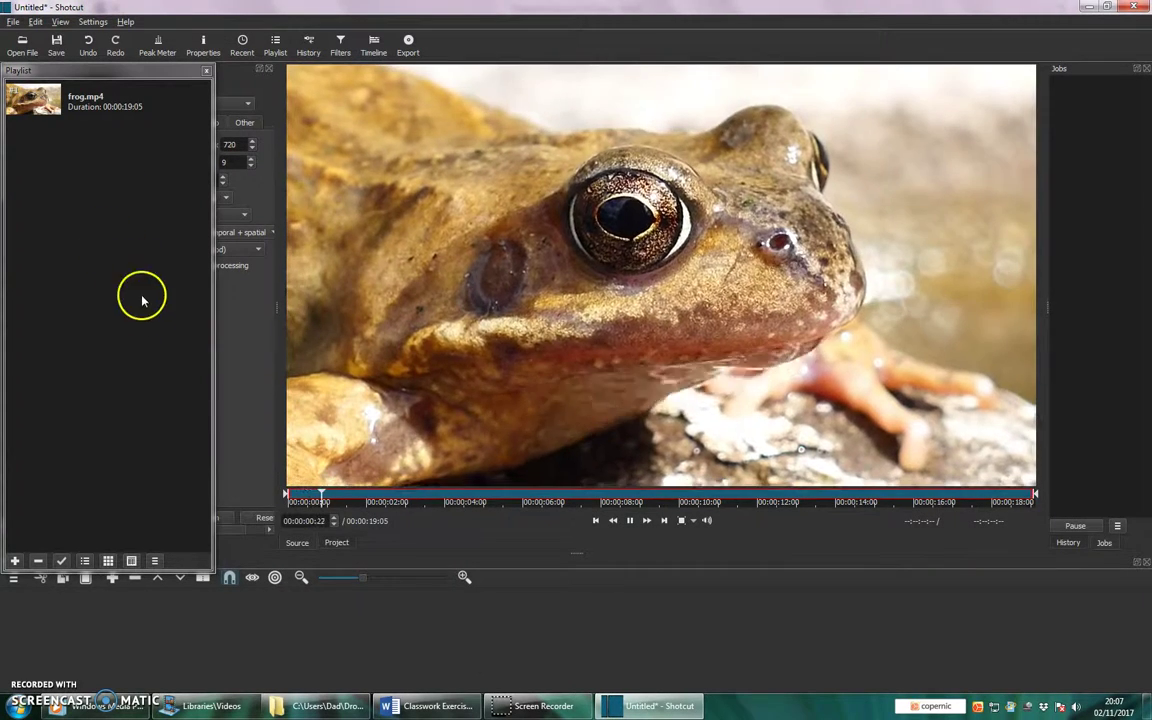
{"action": "left_click", "coordinate": [629, 520]}
{"action": "key", "text": "alt+Tab"}
{"action": "left_click_drag", "start_coordinate": [599, 275], "coordinate": [90, 213]}
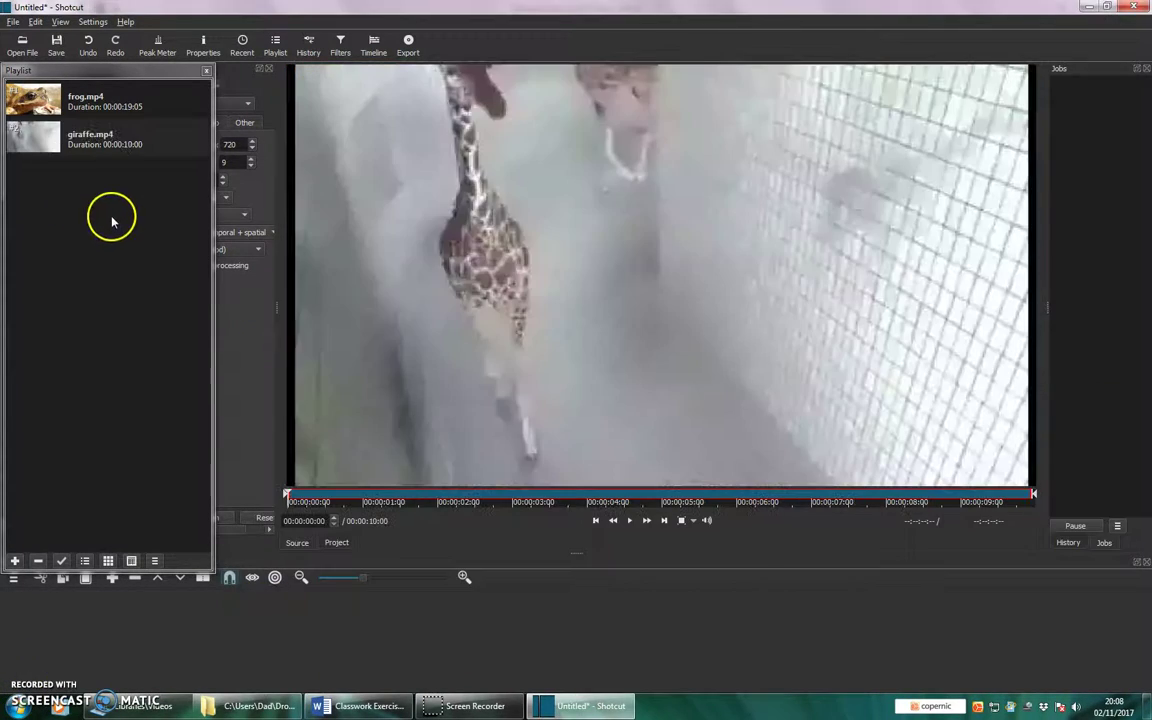
{"action": "key", "text": "alt+Tab"}
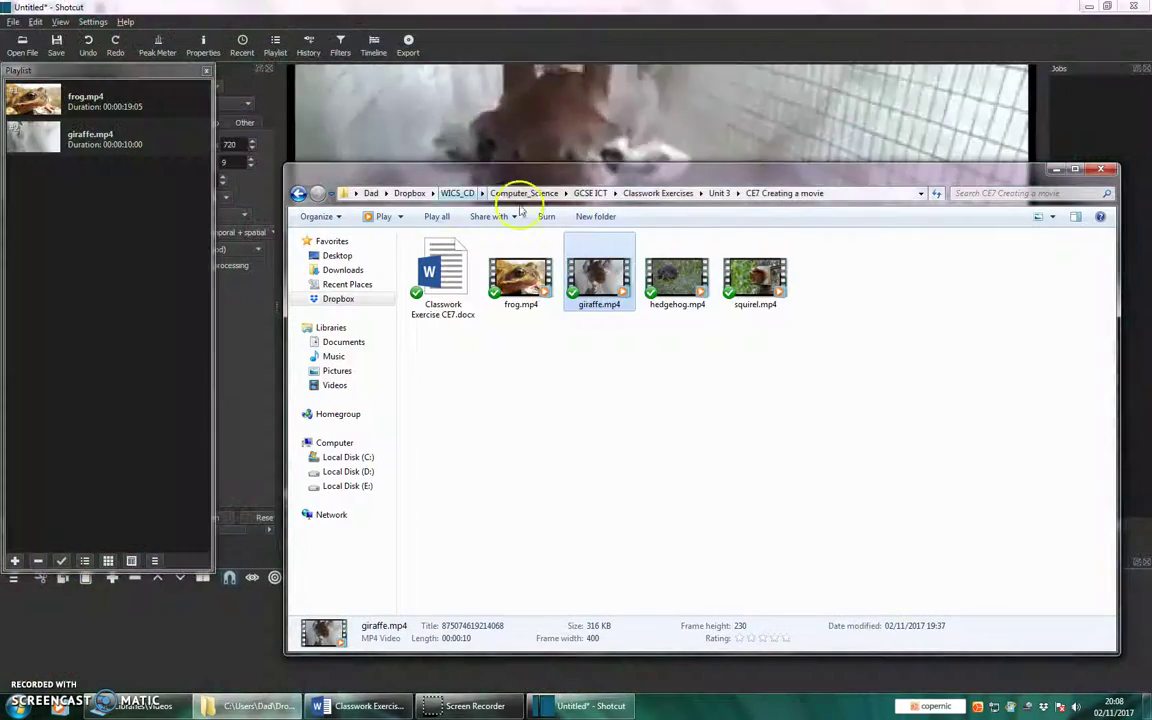
{"action": "left_click_drag", "start_coordinate": [667, 290], "coordinate": [75, 249]}
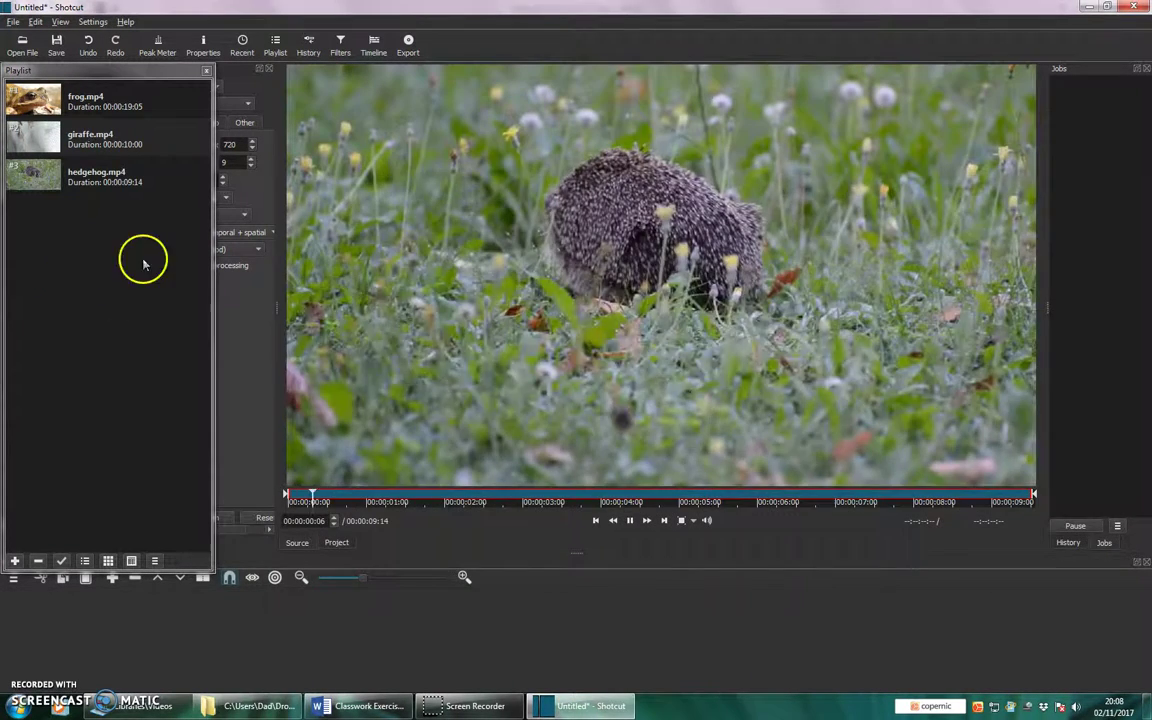
{"action": "key", "text": "alt+Tab"}
{"action": "left_click_drag", "start_coordinate": [750, 285], "coordinate": [57, 286]}
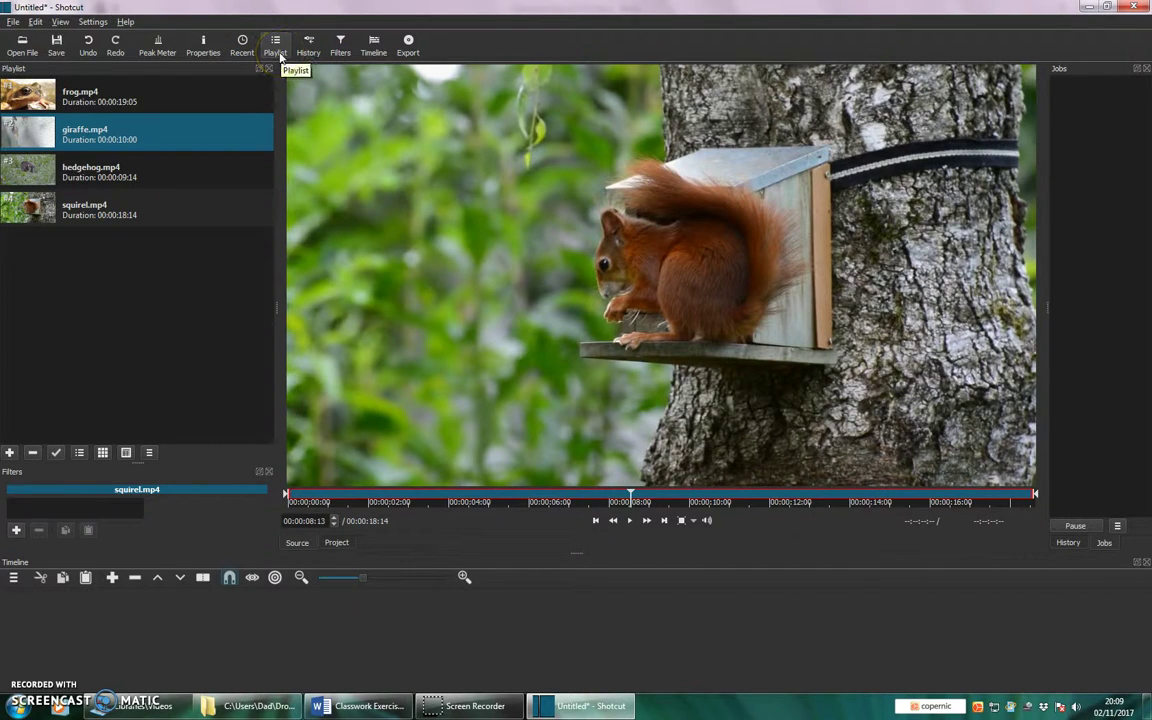
- Add one video track and one audio track to the timeline, and enlarge the timeline area to show both
{"action": "left_click", "coordinate": [14, 579]}
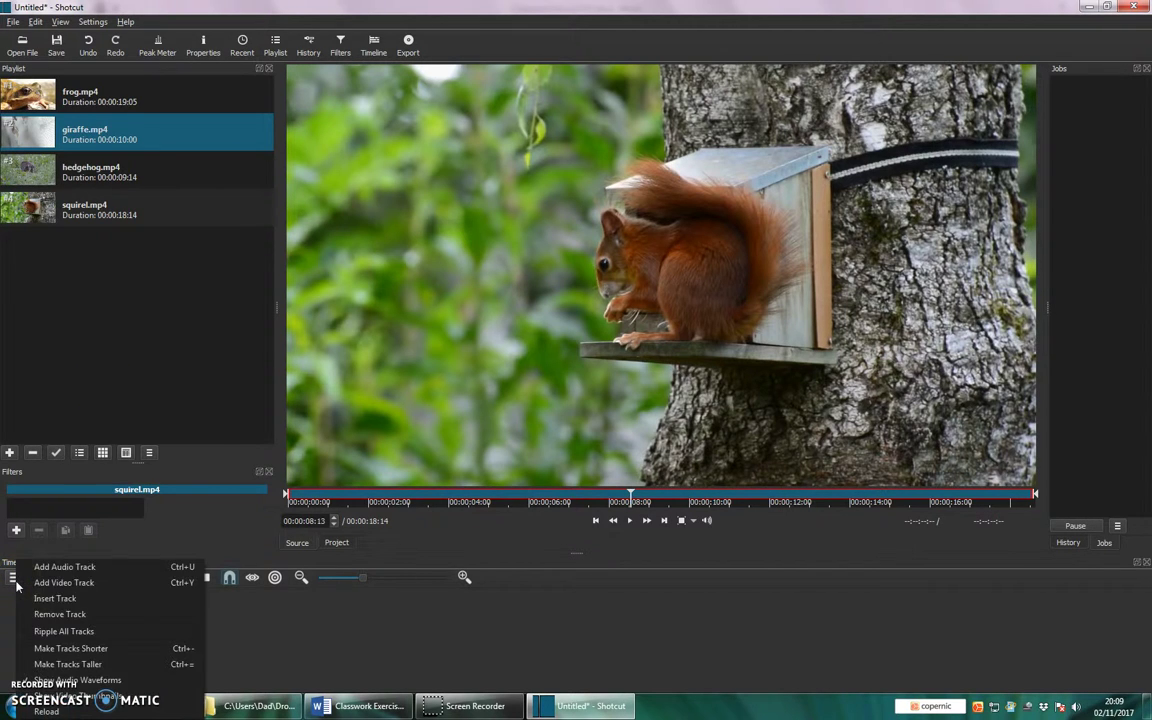
{"action": "left_click", "coordinate": [68, 584]}
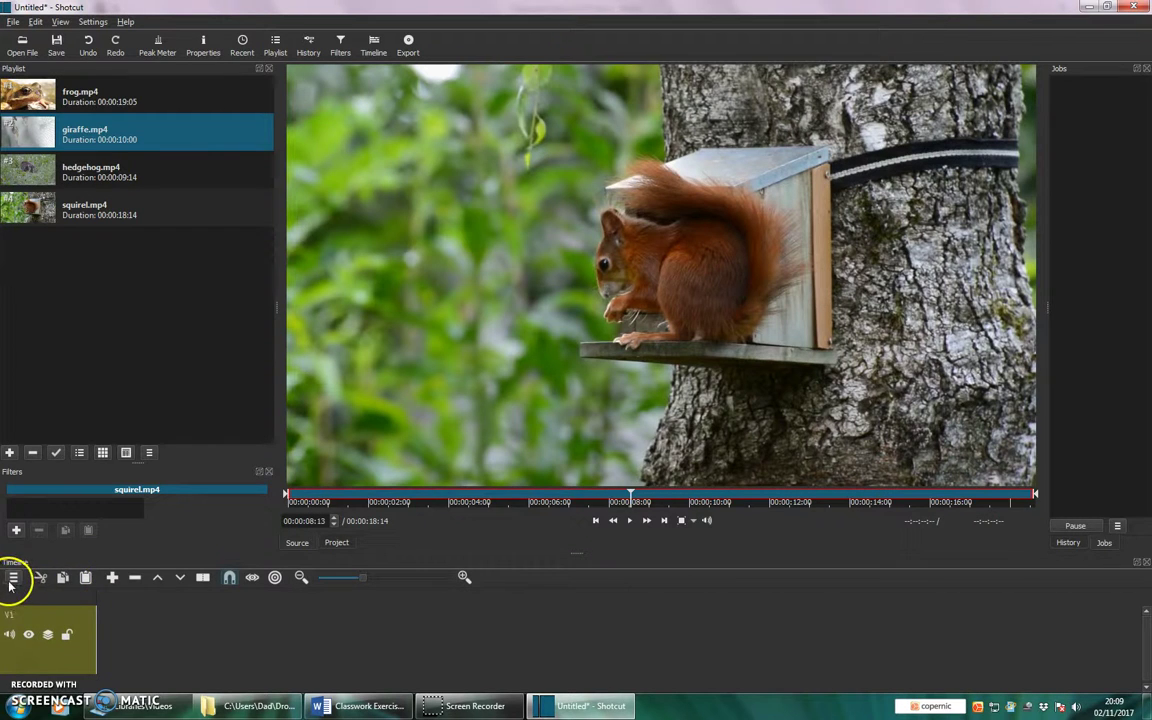
{"action": "left_click", "coordinate": [11, 580]}
{"action": "left_click", "coordinate": [43, 566]}
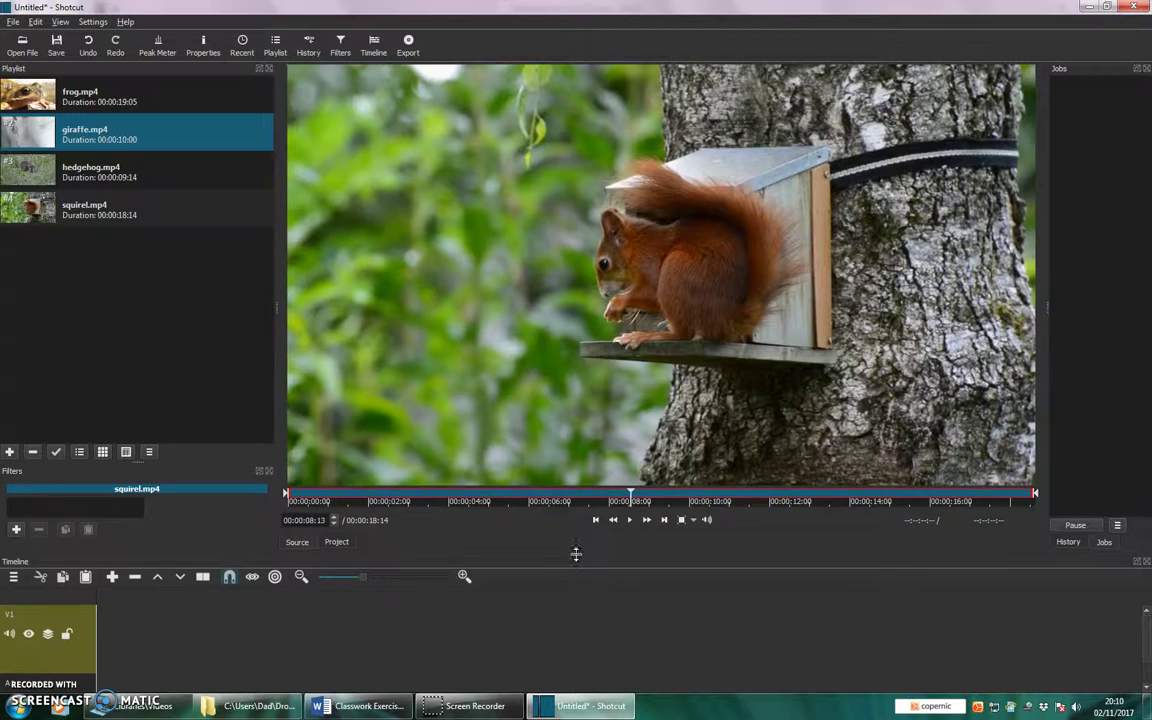
{"action": "left_click_drag", "start_coordinate": [577, 551], "coordinate": [577, 437]}
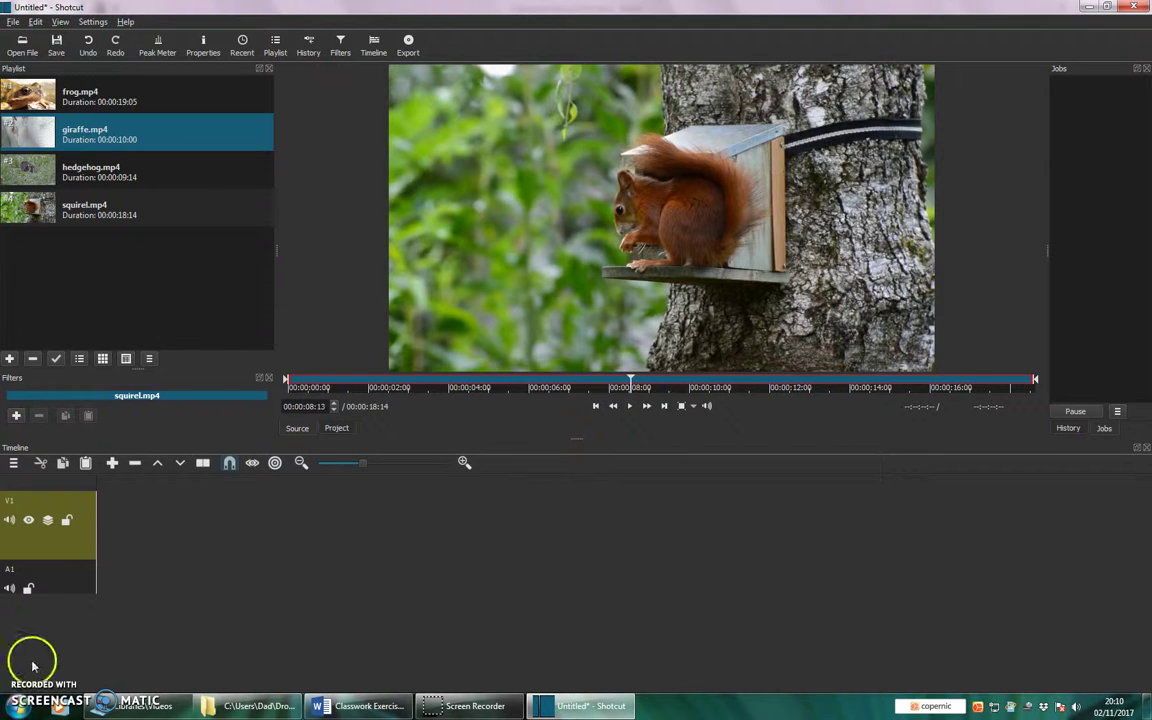
- Preview the start of frog.mp4 and trim the clip's end to a duration of 00:00:10:15
{"action": "key", "text": "Up"}
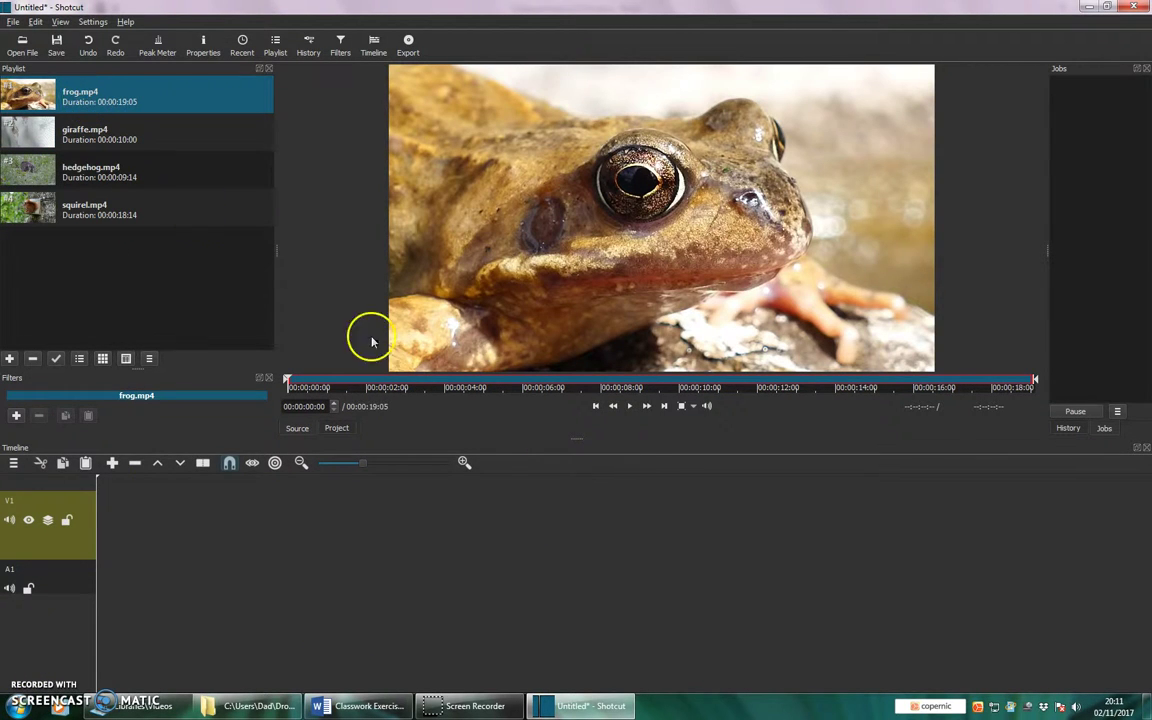
{"action": "left_click", "coordinate": [629, 406]}
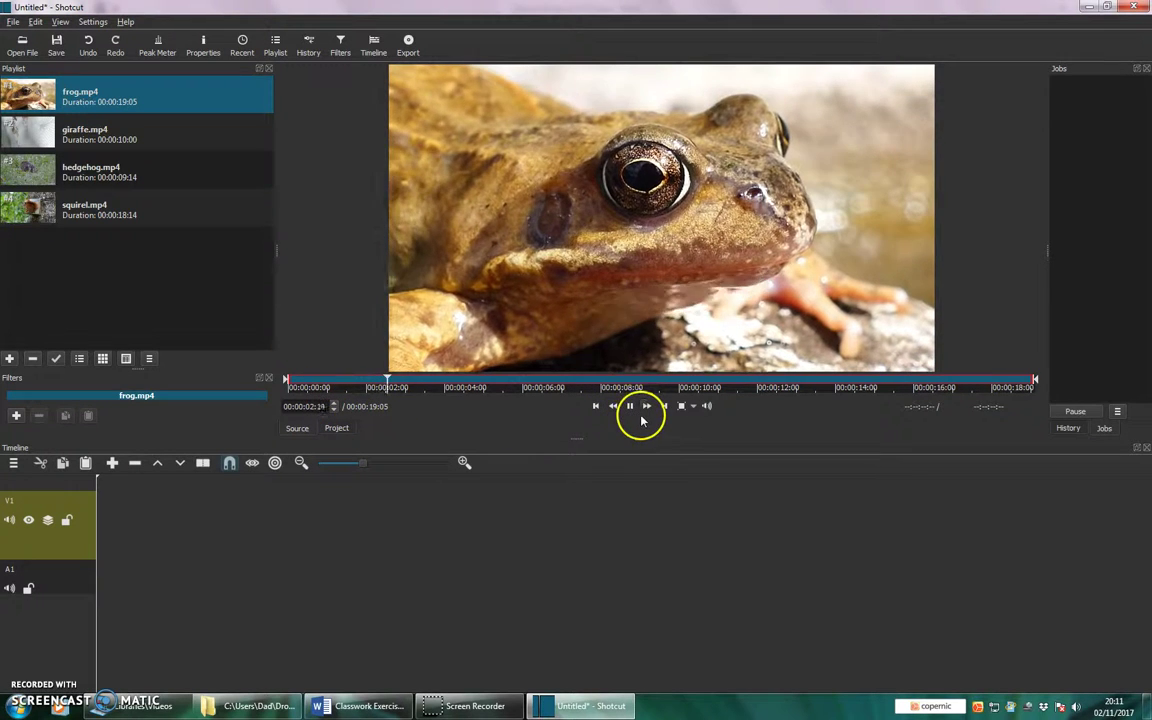
{"action": "left_click", "coordinate": [629, 406]}
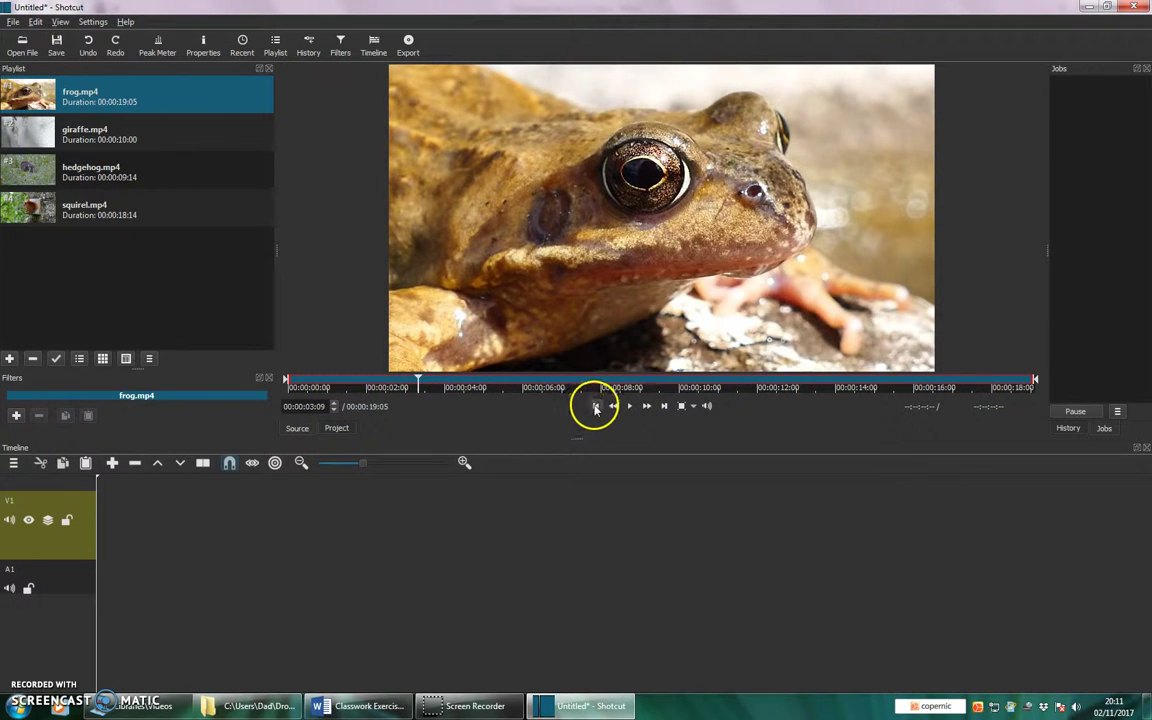
{"action": "left_click", "coordinate": [596, 406]}
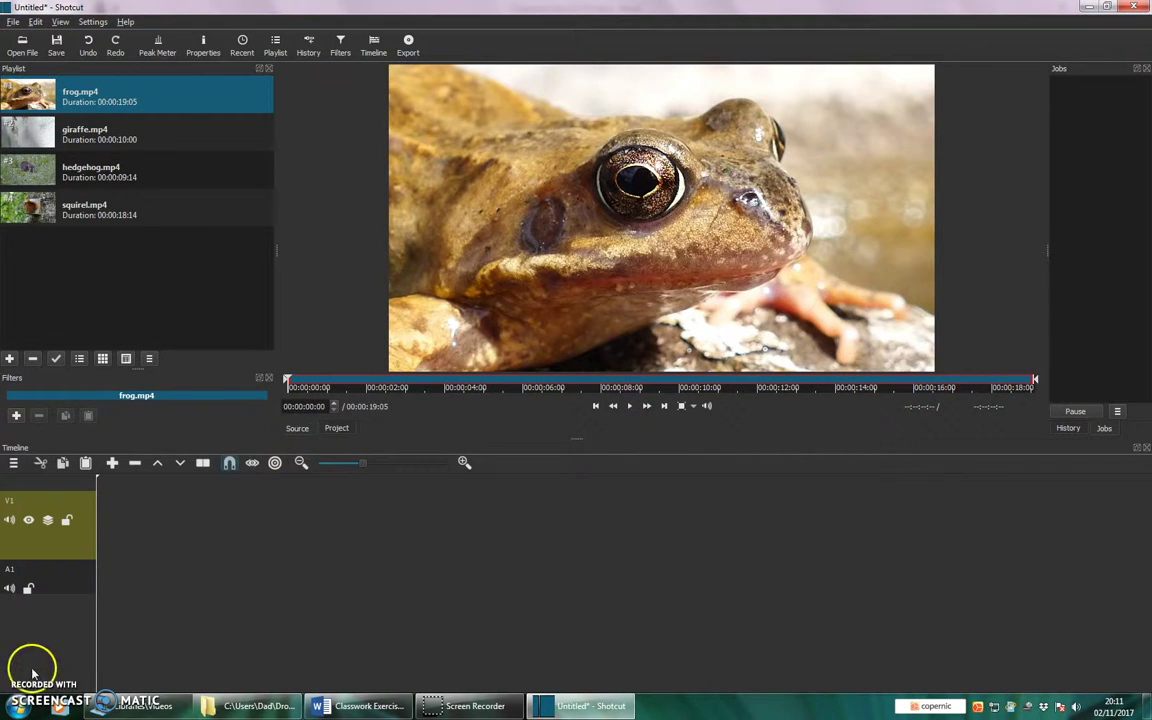
{"action": "left_click", "coordinate": [1038, 385]}
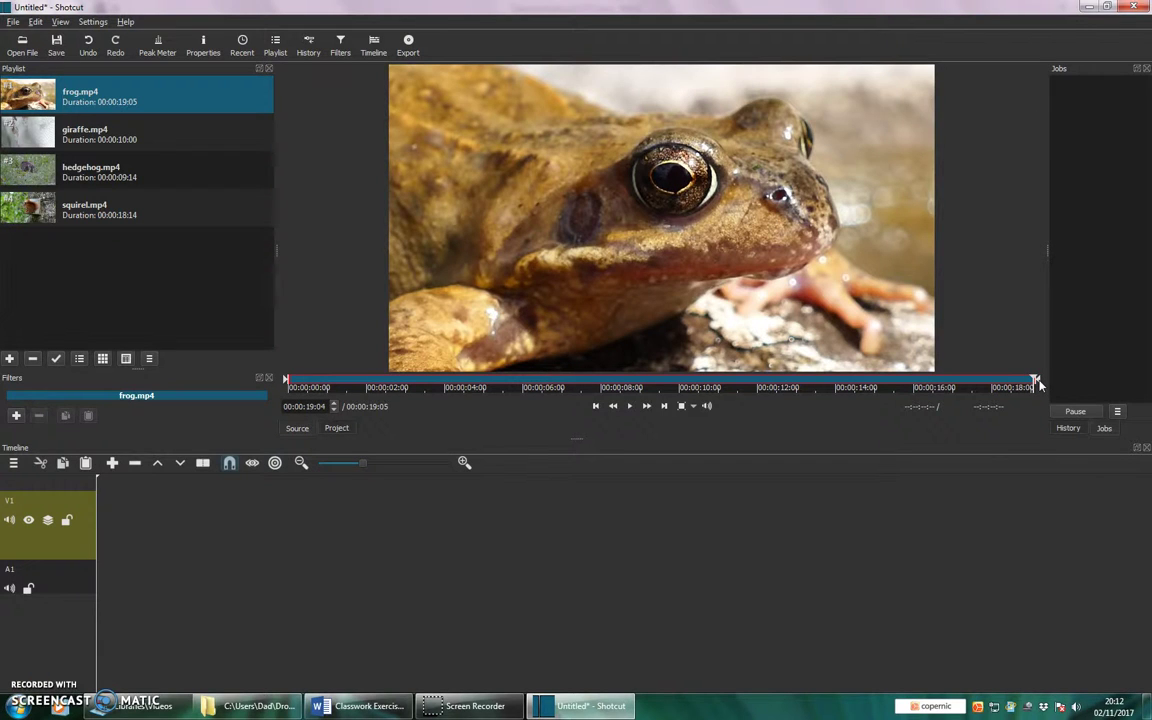
{"action": "left_click_drag", "start_coordinate": [1034, 385], "coordinate": [701, 383]}
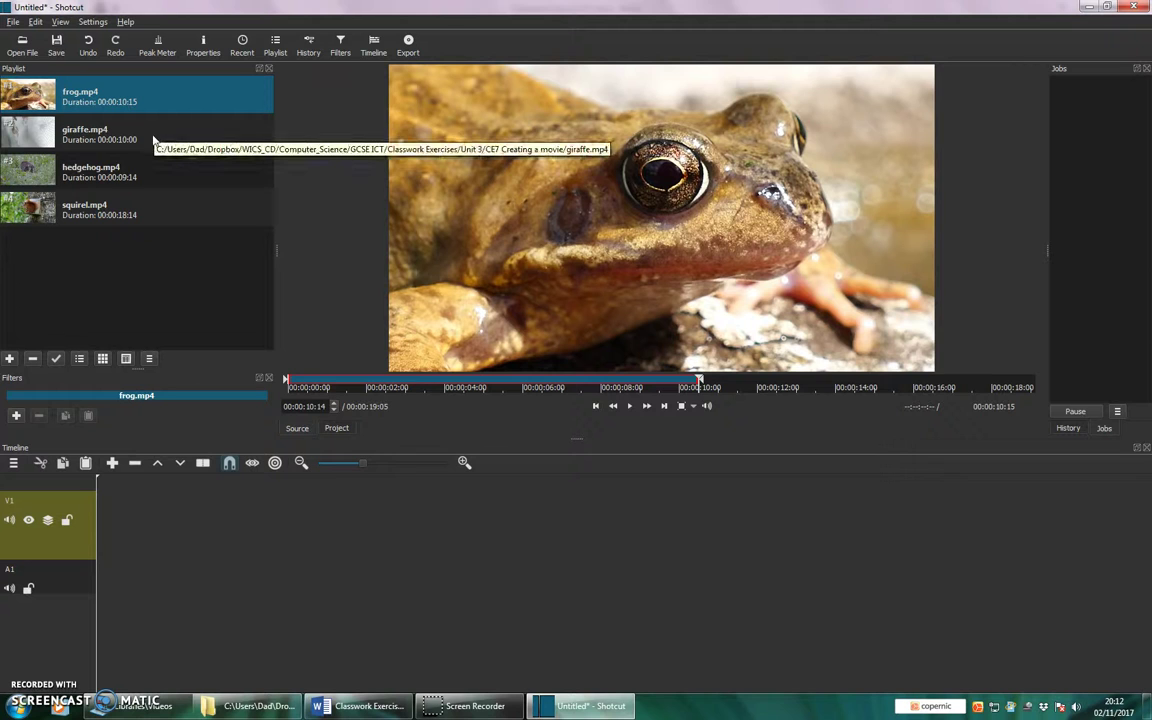
- Open squirel.mp4 from the playlist and trim its end to a duration of 00:00:10:14
{"action": "left_click", "coordinate": [137, 214]}
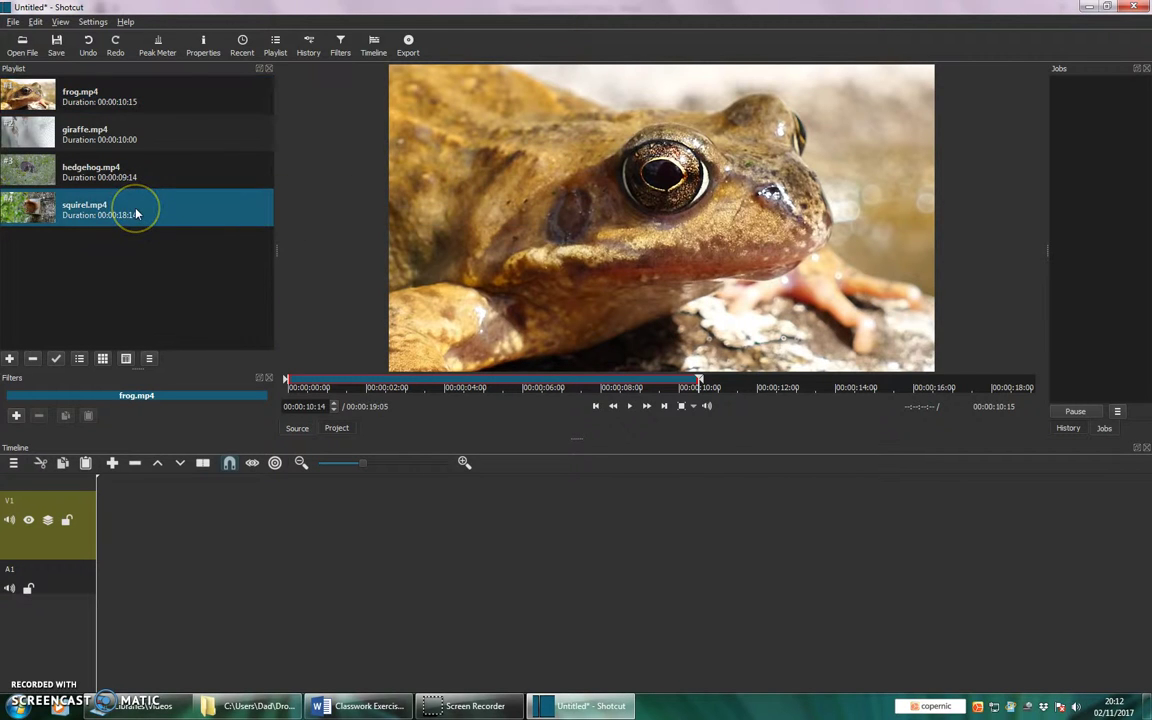
{"action": "double_click", "coordinate": [137, 214]}
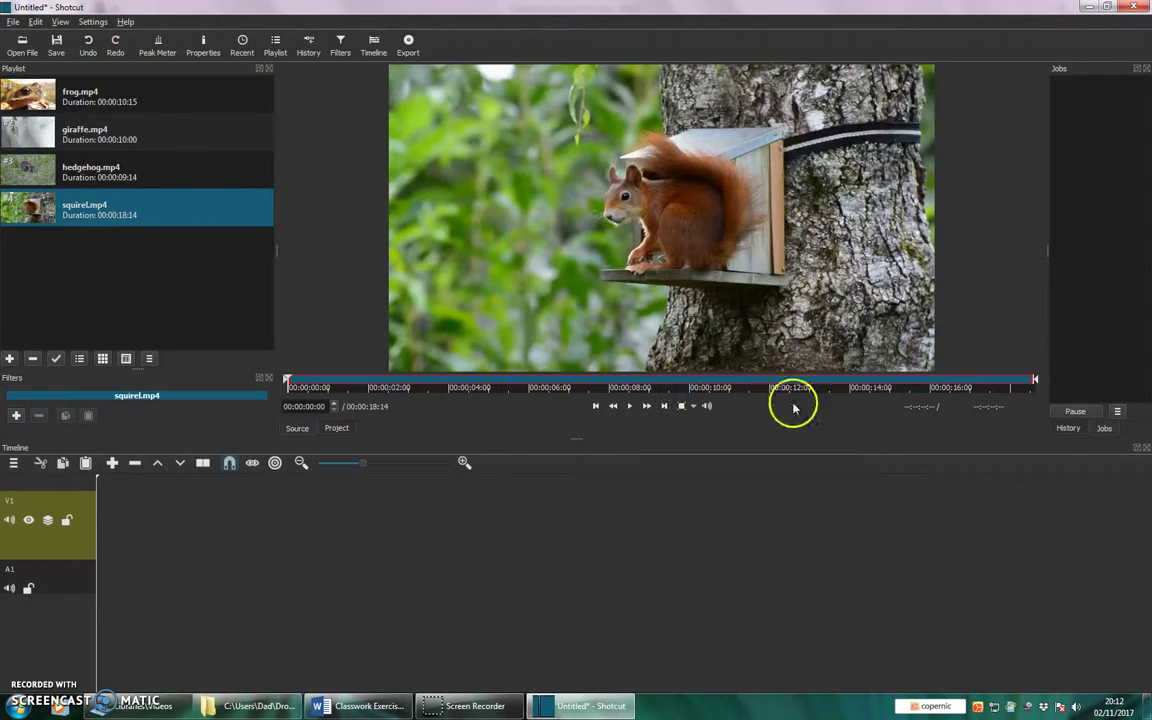
{"action": "left_click_drag", "start_coordinate": [1035, 381], "coordinate": [713, 384]}
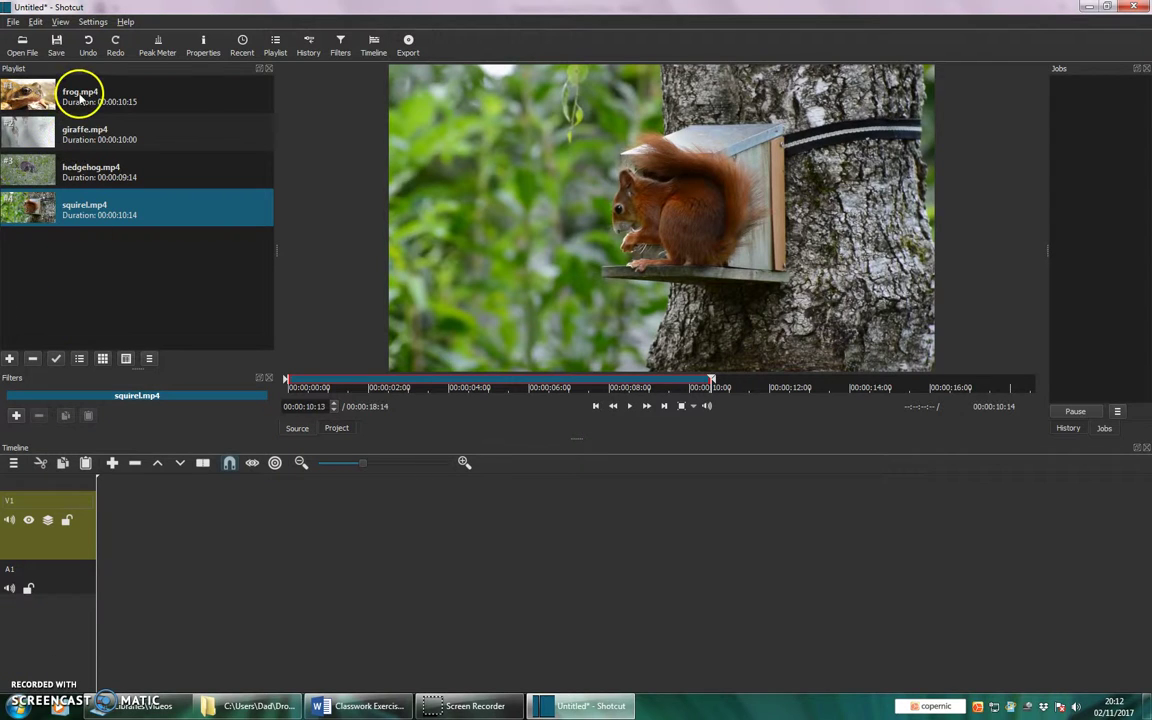
- Place the frog, giraffe, hedgehog and squirel clips in that order on video track V1, leaving gaps before and between them
{"action": "left_click_drag", "start_coordinate": [35, 97], "coordinate": [186, 533]}
{"action": "left_click_drag", "start_coordinate": [85, 133], "coordinate": [472, 532]}
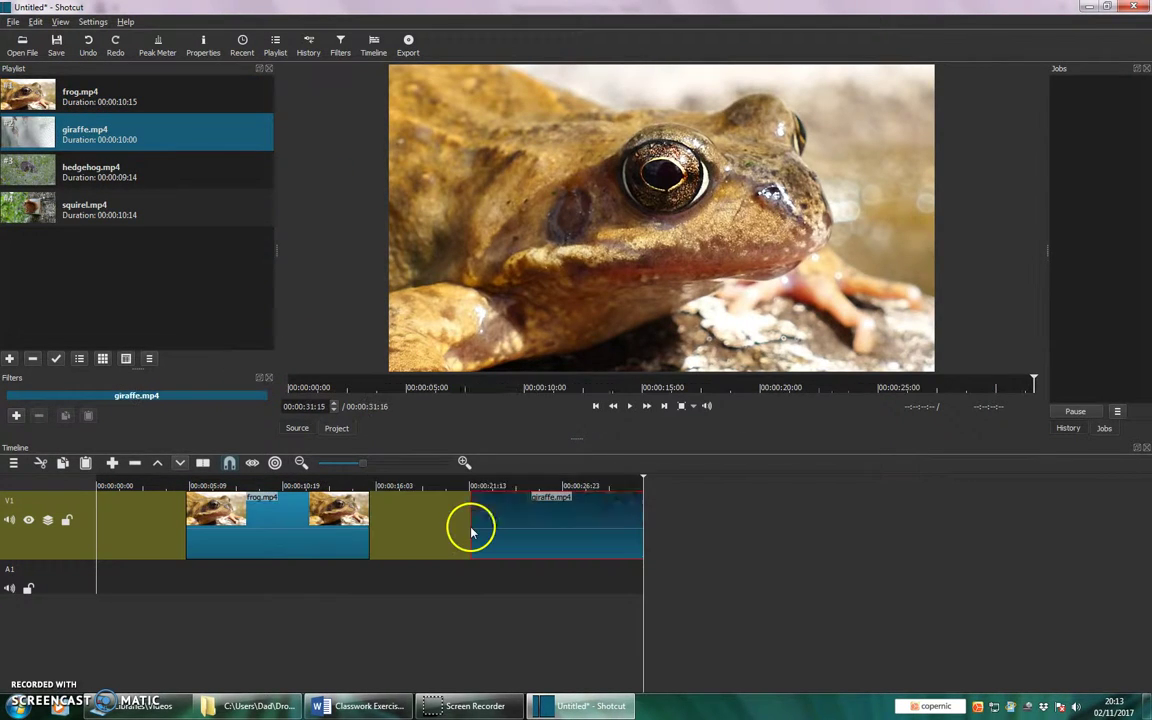
{"action": "left_click_drag", "start_coordinate": [118, 180], "coordinate": [750, 522]}
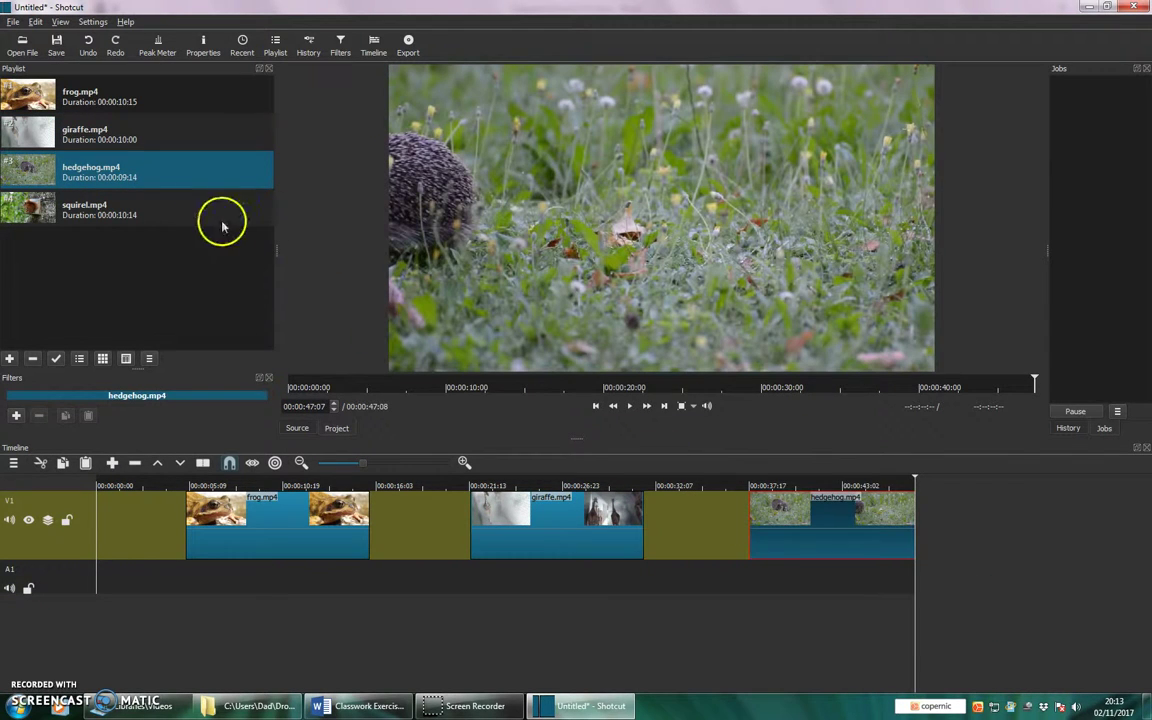
{"action": "left_click_drag", "start_coordinate": [98, 220], "coordinate": [970, 527]}
- Play the timeline from near its start to check how the clips and the gaps between them look
{"action": "left_click", "coordinate": [629, 407]}
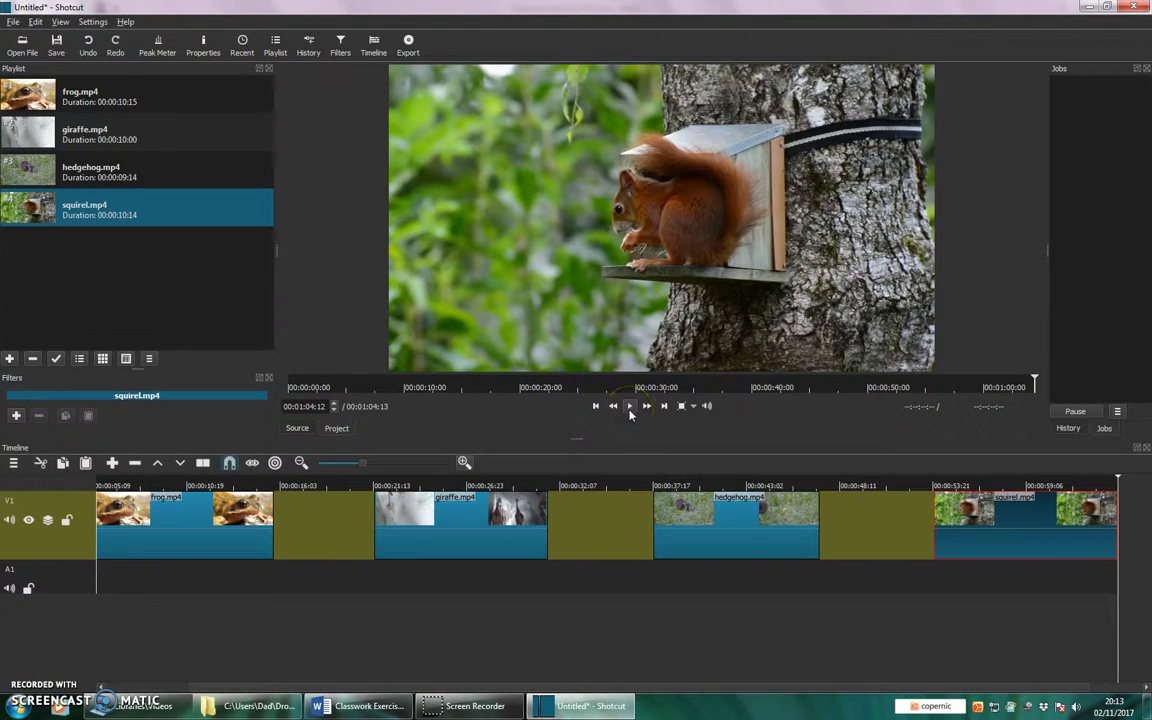
{"action": "left_click", "coordinate": [216, 505]}
{"action": "scroll", "coordinate": [100, 540], "scroll_direction": "up", "scroll_amount": 2}
{"action": "left_click", "coordinate": [163, 483]}
{"action": "left_click_drag", "start_coordinate": [163, 483], "coordinate": [110, 483]}
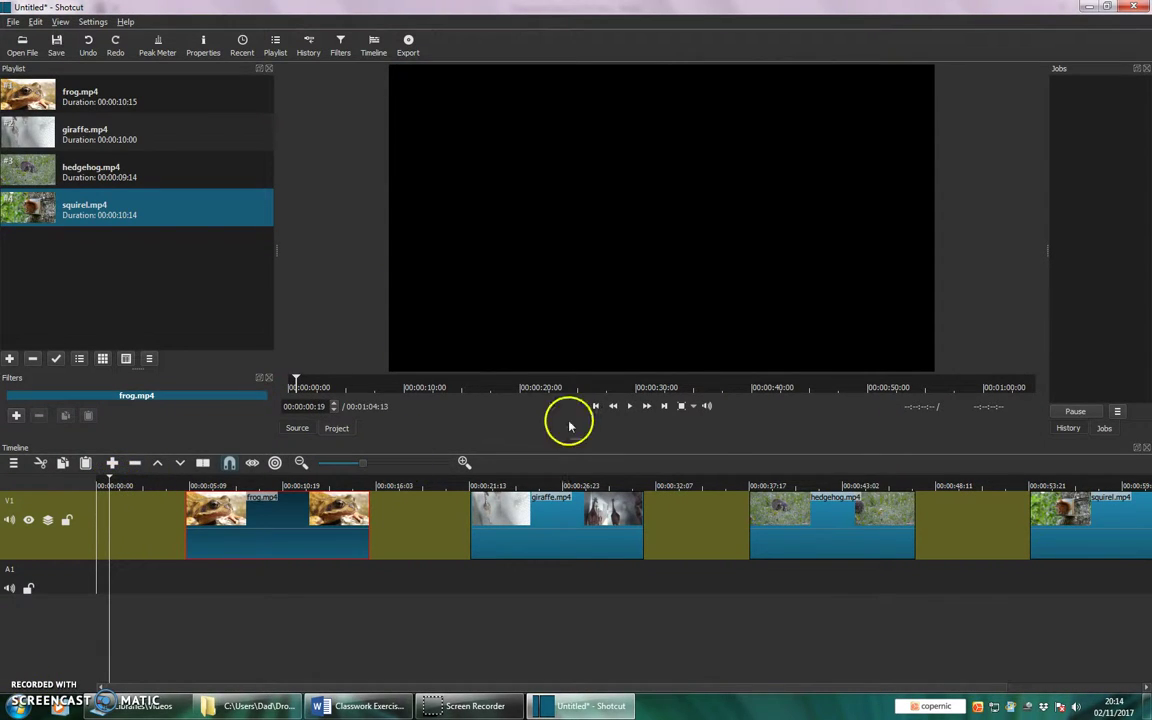
{"action": "left_click", "coordinate": [632, 408]}
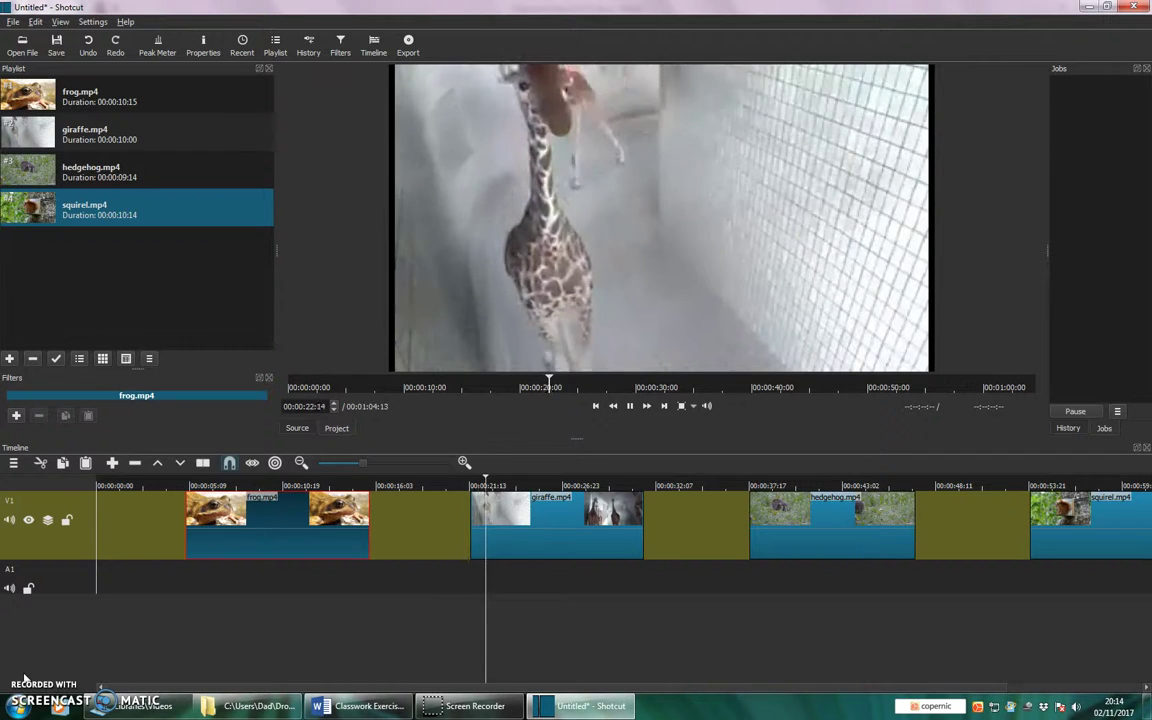
{"action": "left_click", "coordinate": [165, 585]}
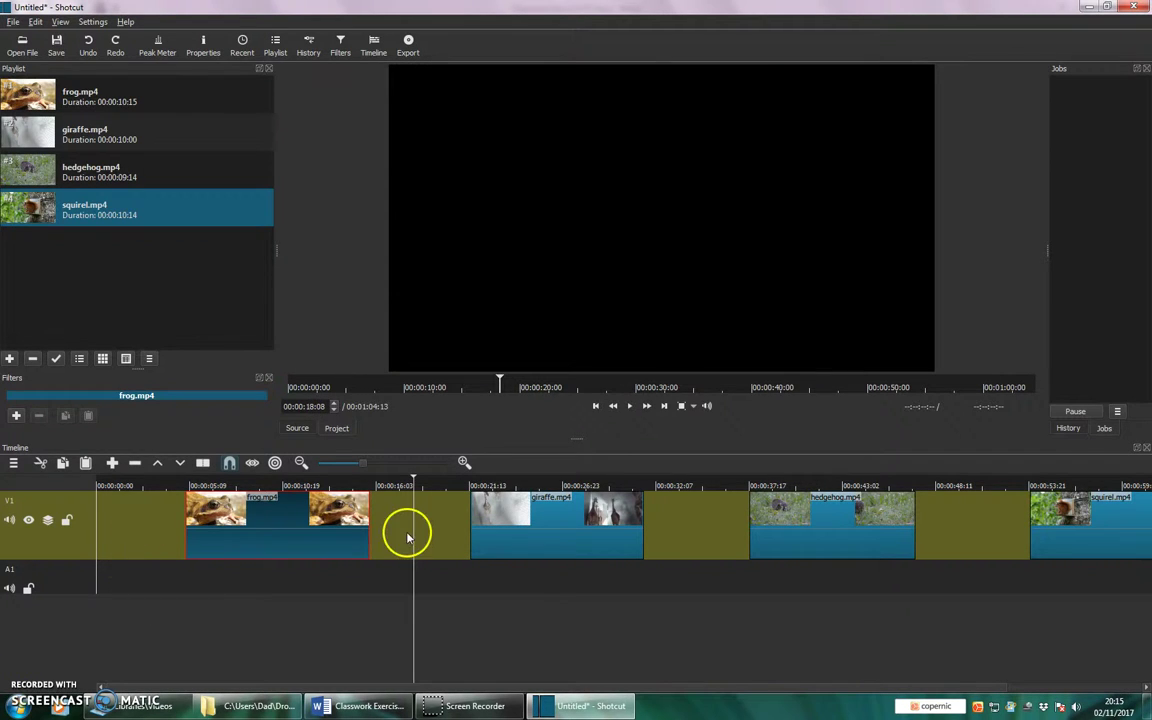
- Remove the gaps between the four clips on V1 and the one before the frog clip so they run continuously from zero
{"action": "right_click", "coordinate": [449, 527]}
{"action": "left_click", "coordinate": [486, 535]}
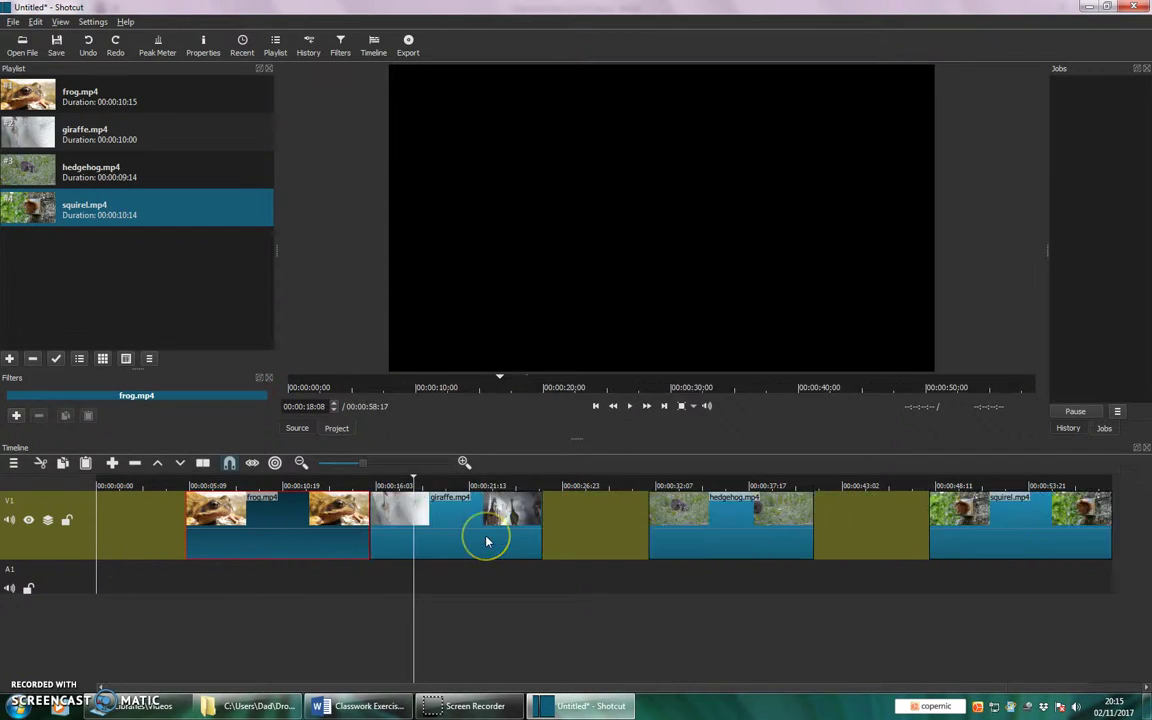
{"action": "right_click", "coordinate": [597, 536]}
{"action": "left_click", "coordinate": [625, 537]}
{"action": "right_click", "coordinate": [758, 540]}
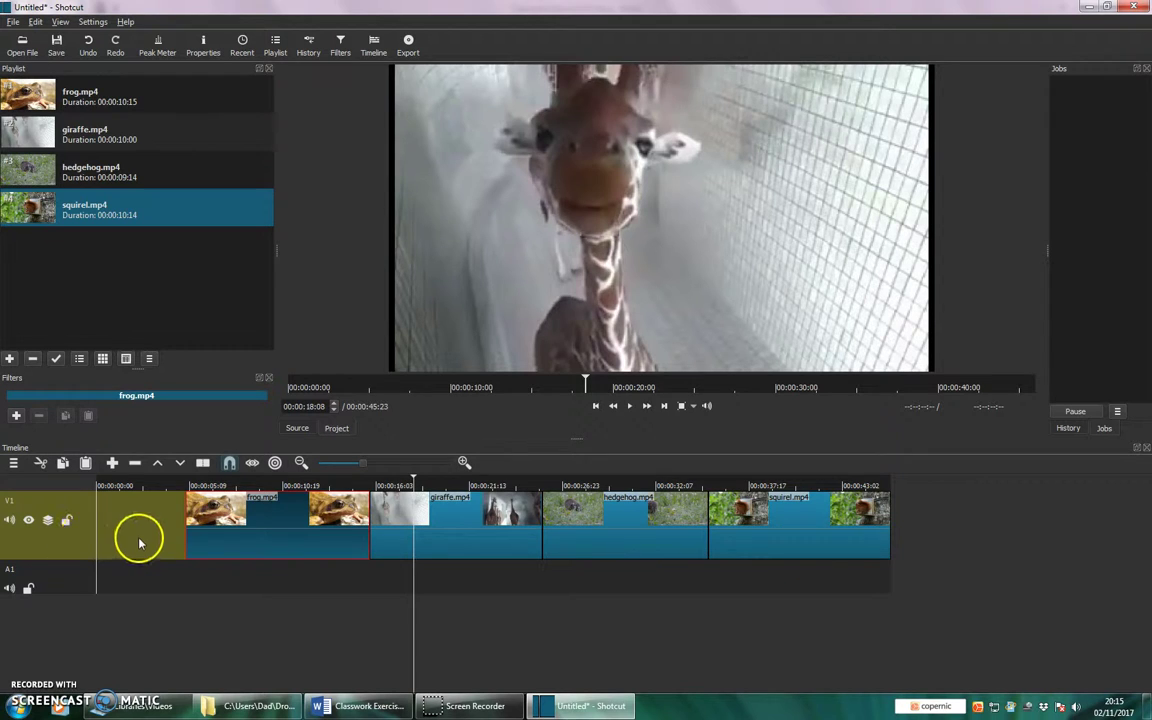
{"action": "left_click", "coordinate": [176, 543]}
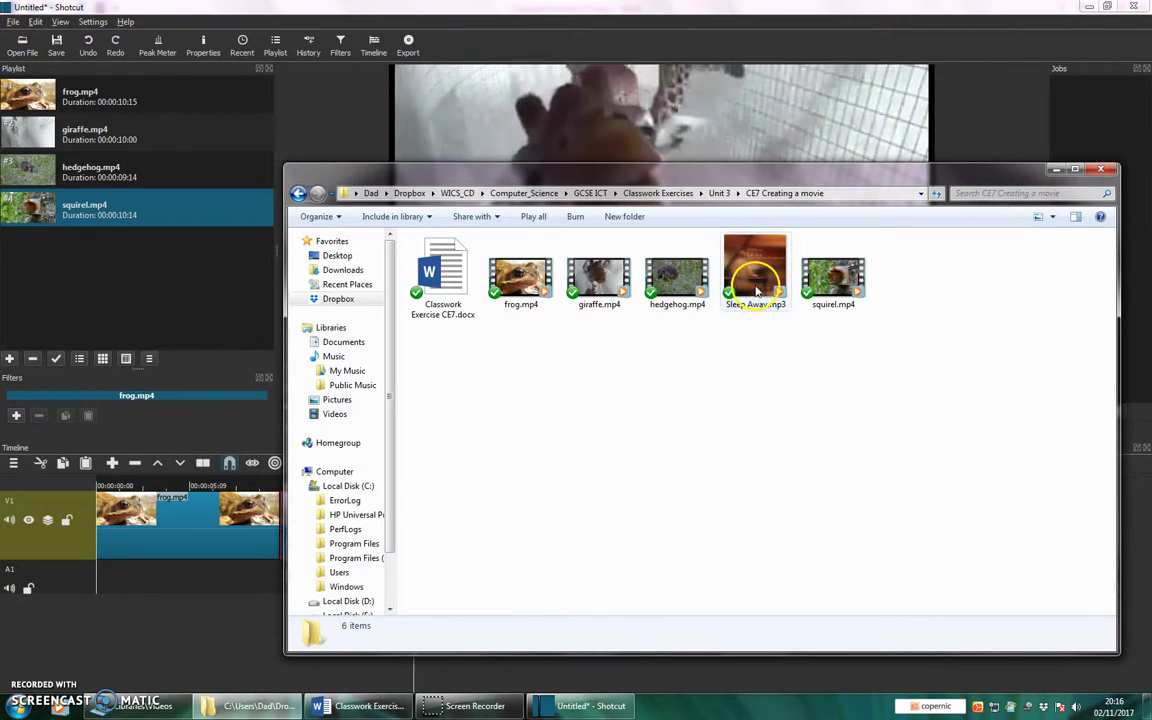
- Add Sleep Away .mp3 from the exercise folder to the playlist and place it on audio track A1, starting about 10 seconds in
{"action": "left_click_drag", "start_coordinate": [757, 278], "coordinate": [116, 321]}
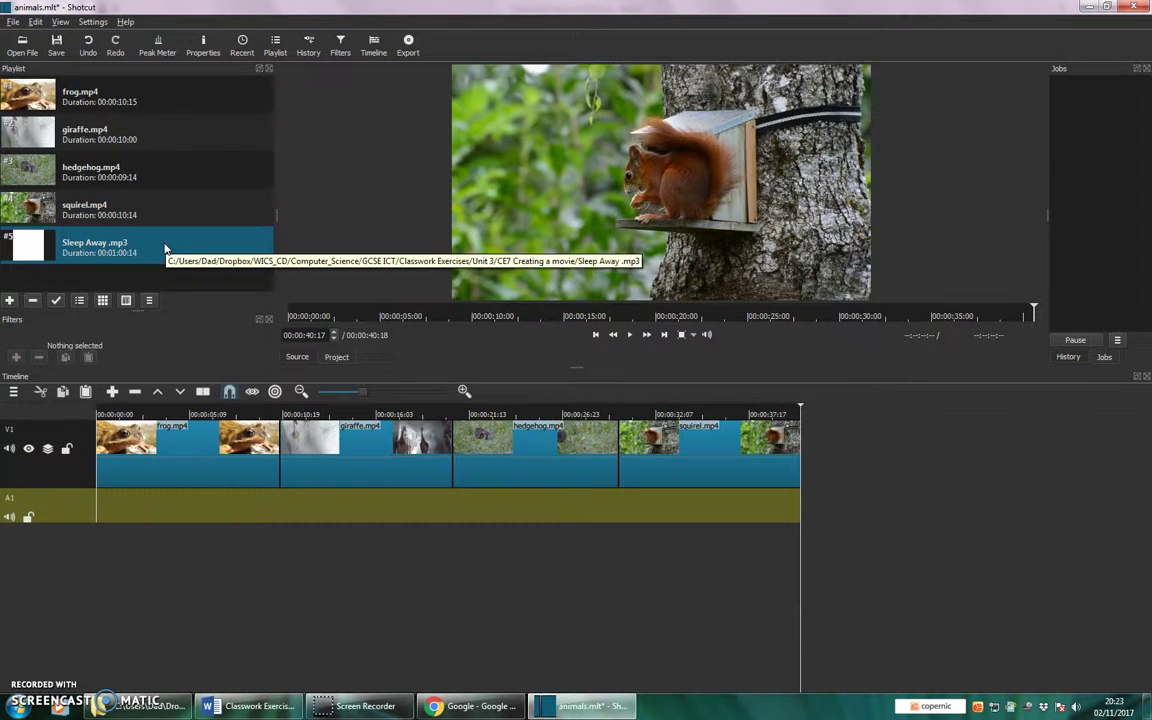
{"action": "left_click_drag", "start_coordinate": [165, 257], "coordinate": [280, 511]}
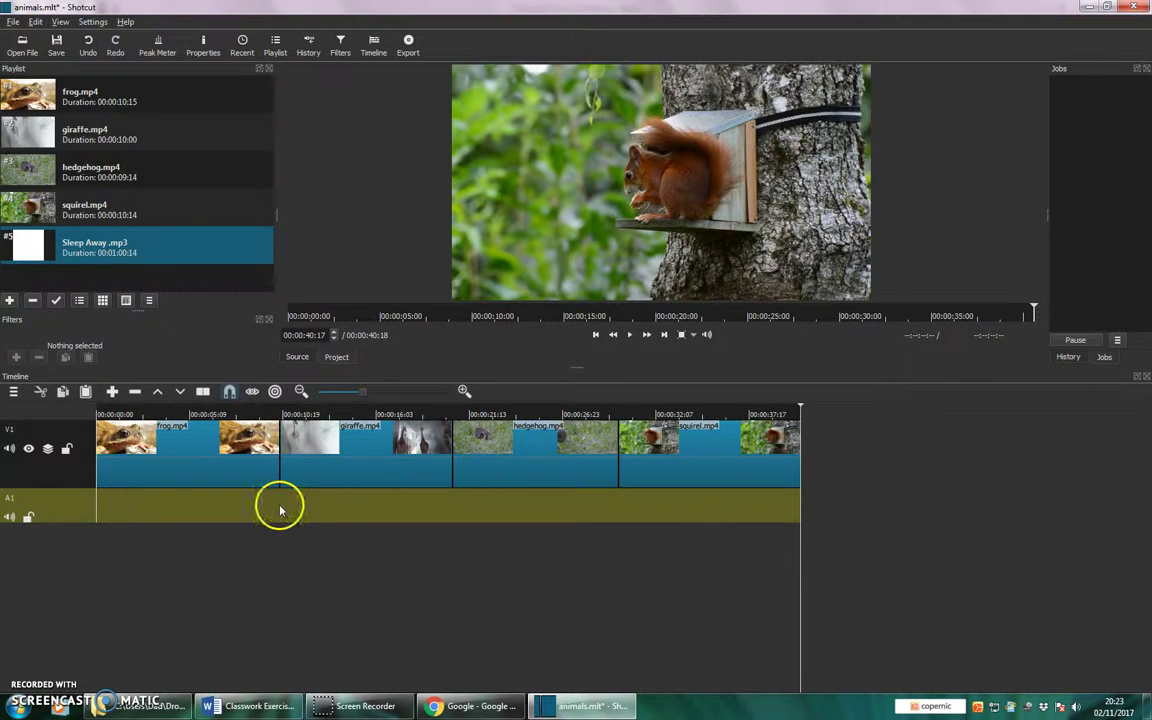
{"action": "left_click_drag", "start_coordinate": [93, 240], "coordinate": [226, 518]}
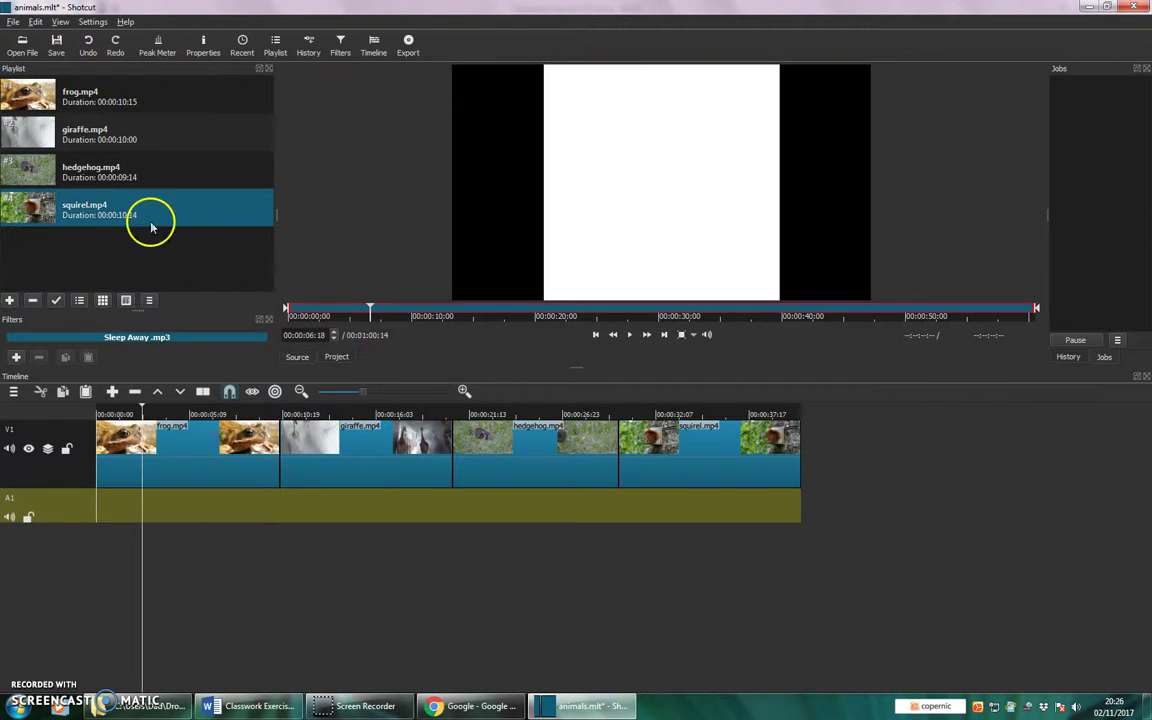
{"action": "left_click_drag", "start_coordinate": [149, 226], "coordinate": [265, 517]}
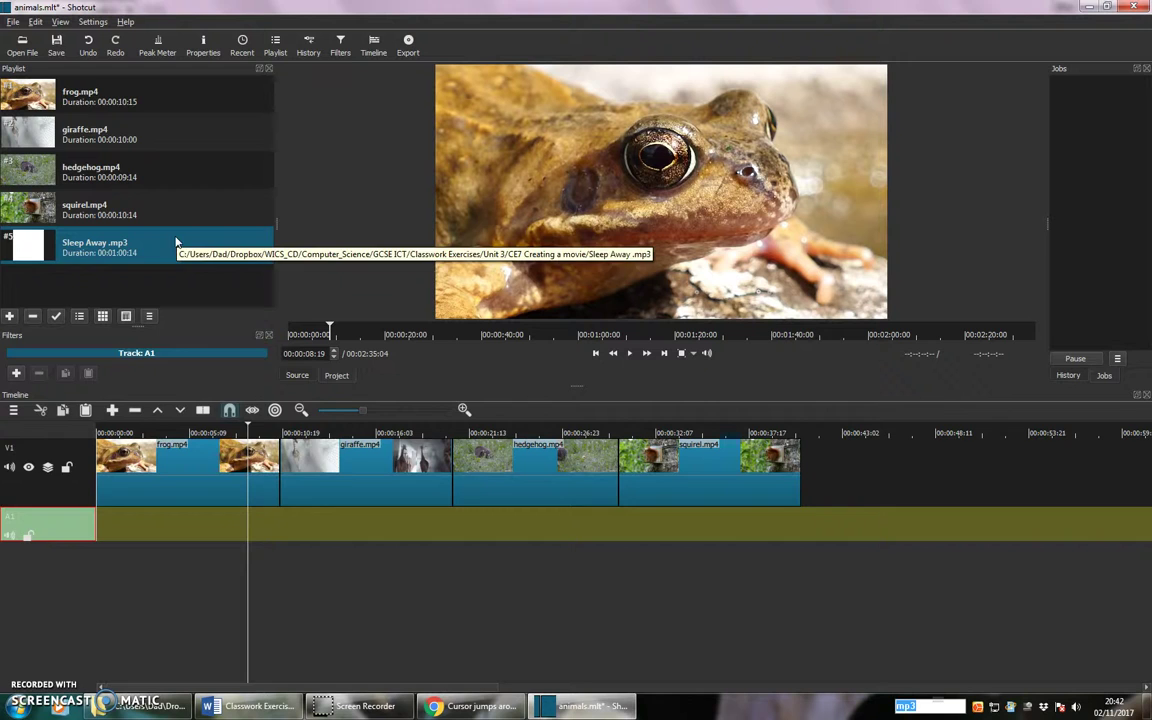
{"action": "left_click_drag", "start_coordinate": [175, 243], "coordinate": [271, 518]}
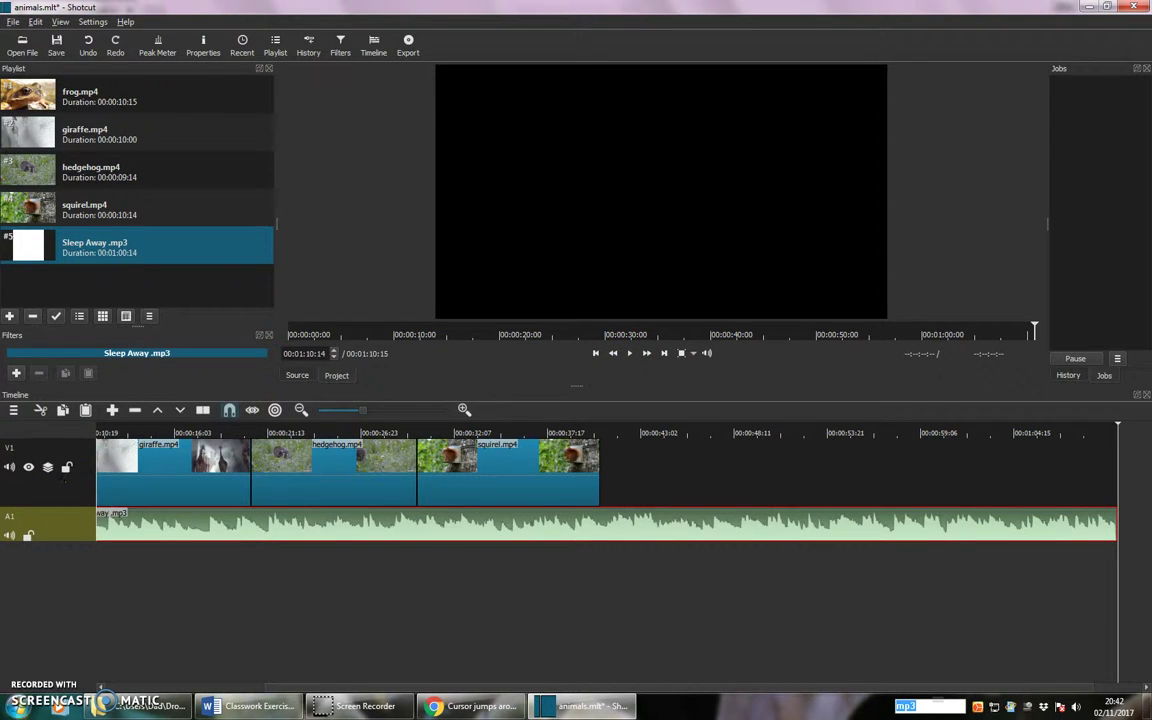
- Play the timeline from within the frog clip to check where the music starts, and move Sleep Away .mp3 to the beginning of A1
{"action": "left_click_drag", "start_coordinate": [773, 436], "coordinate": [229, 457]}
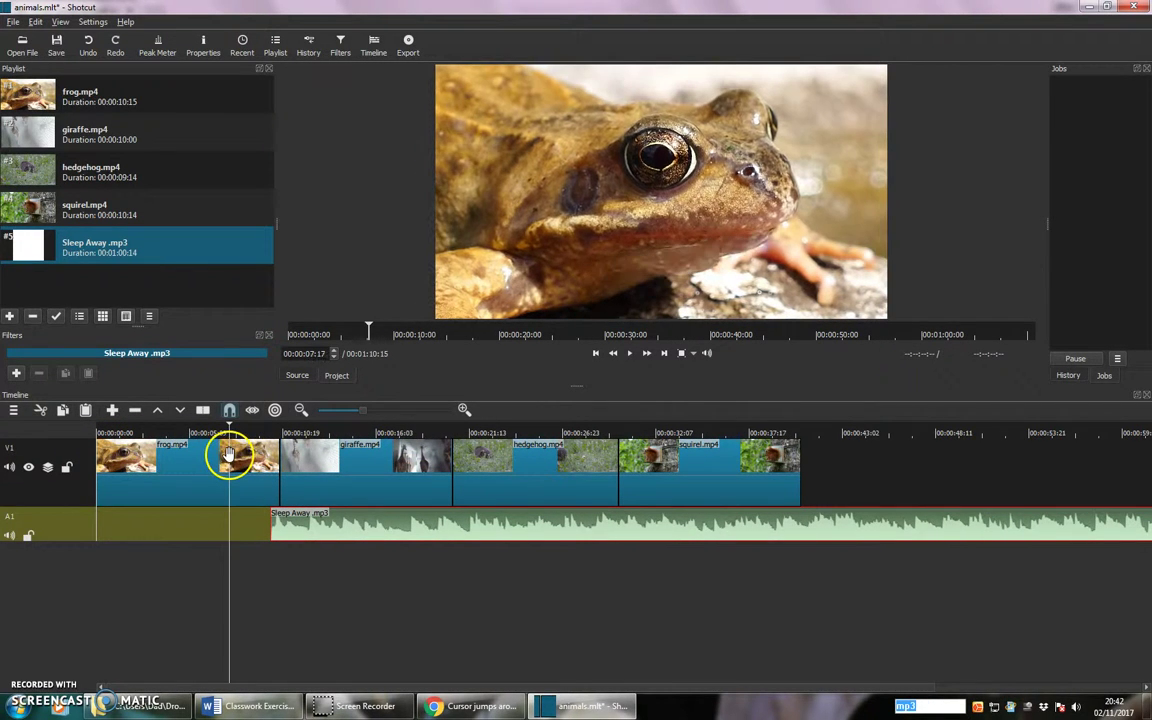
{"action": "left_click", "coordinate": [629, 353]}
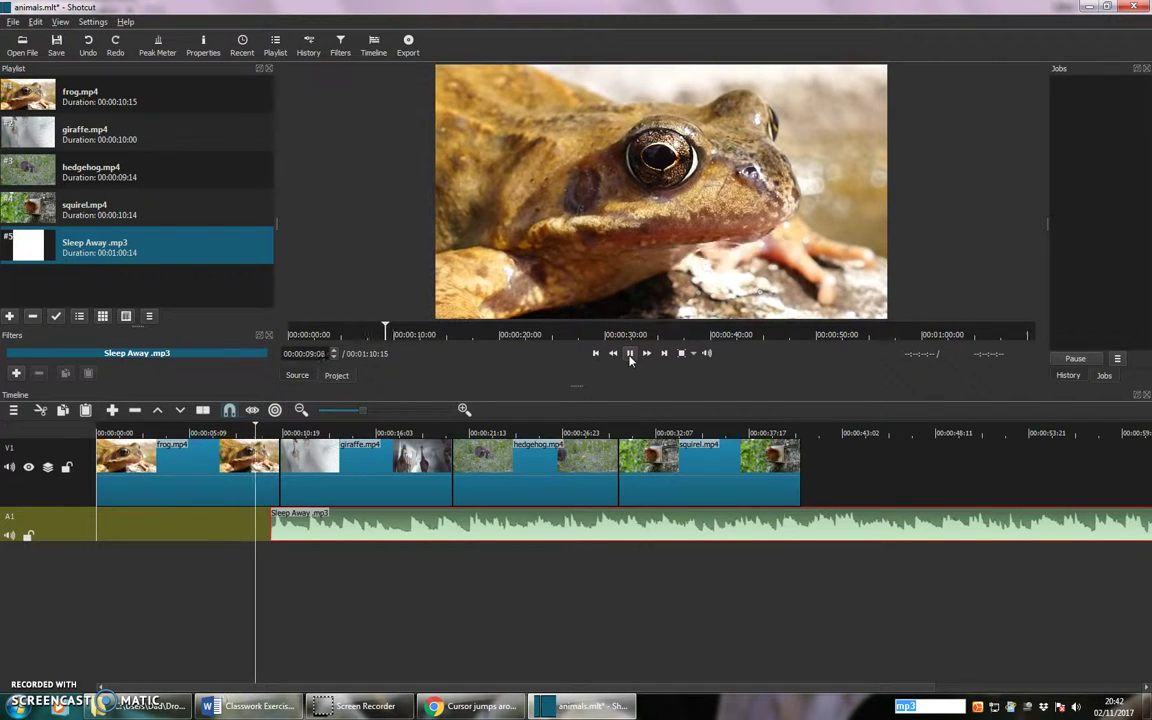
{"action": "left_click_drag", "start_coordinate": [555, 526], "coordinate": [387, 539]}
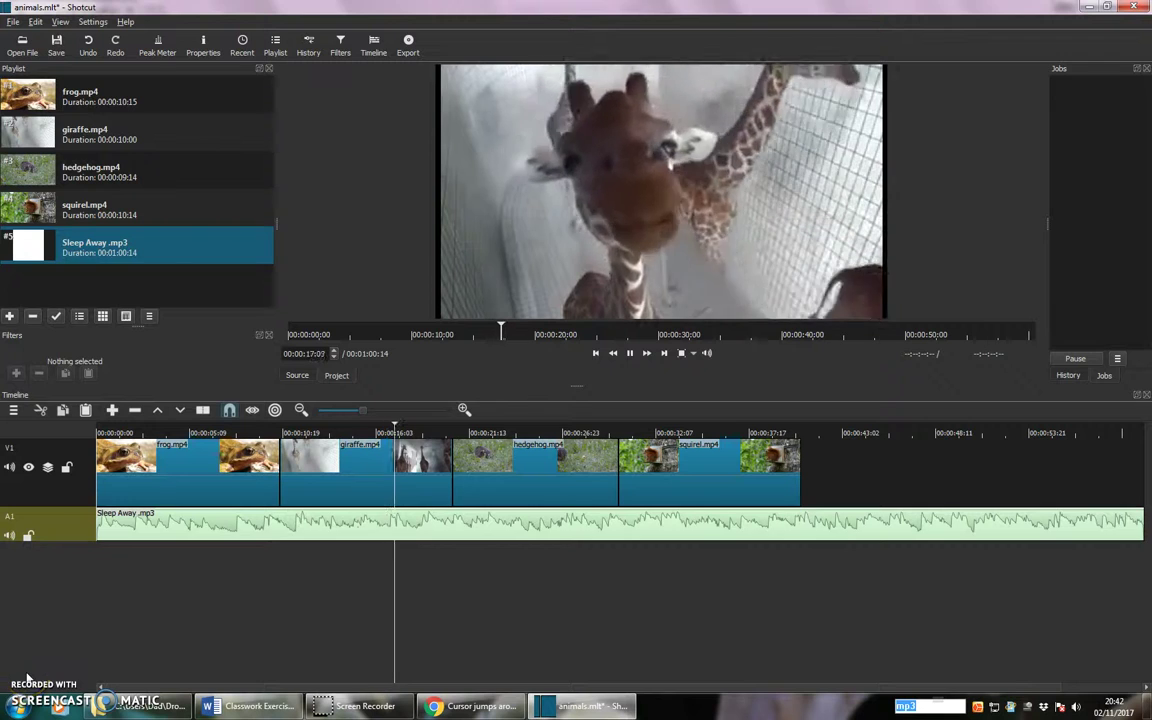
{"action": "left_click", "coordinate": [250, 706]}
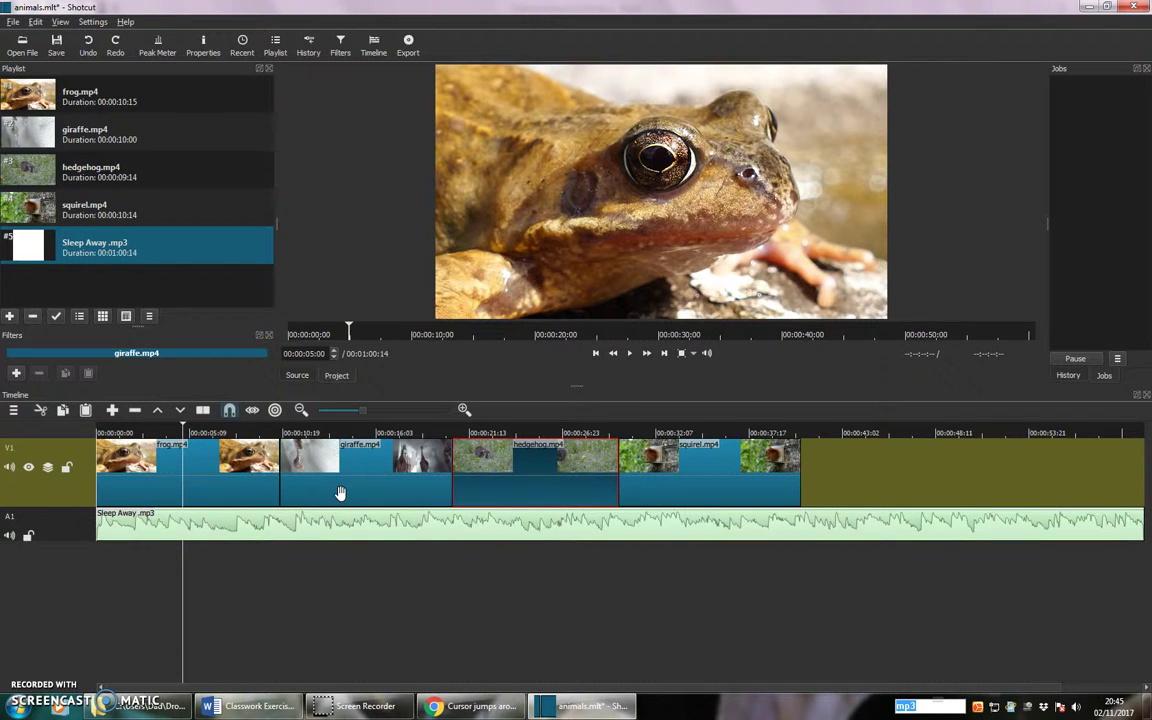
- Overlap the start of the giraffe clip onto the end of the frog clip by about 1 second to create a transition
{"action": "left_click", "coordinate": [343, 493]}
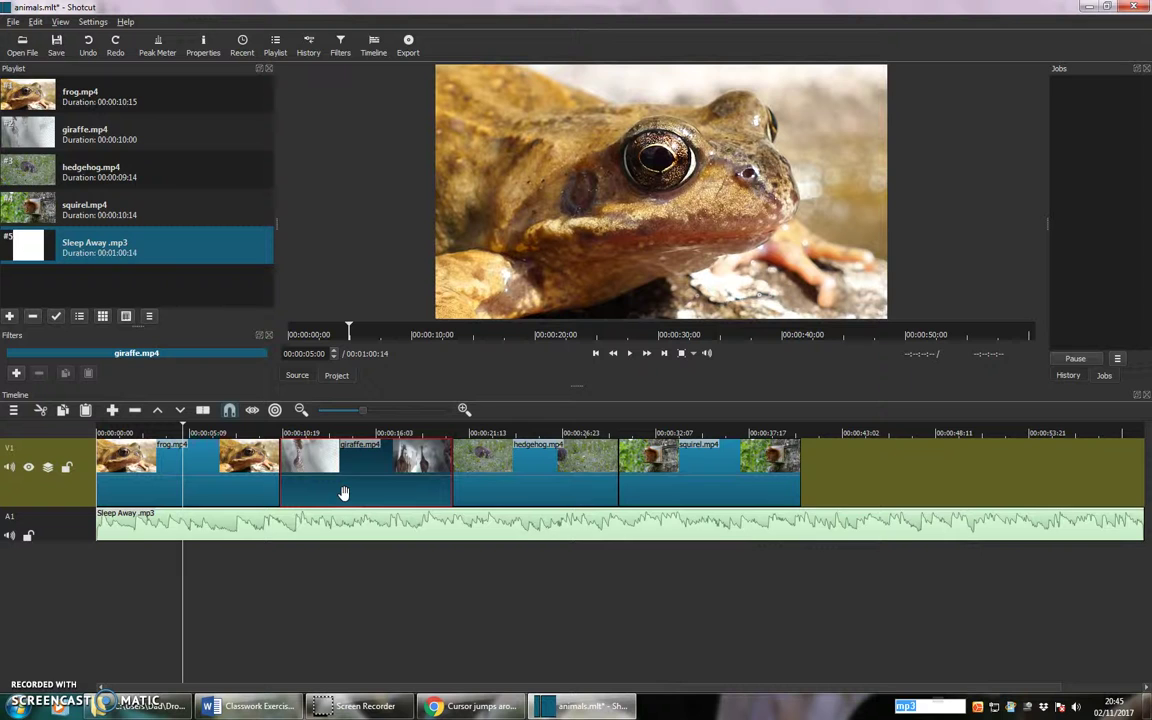
{"action": "left_click_drag", "start_coordinate": [341, 493], "coordinate": [309, 492]}
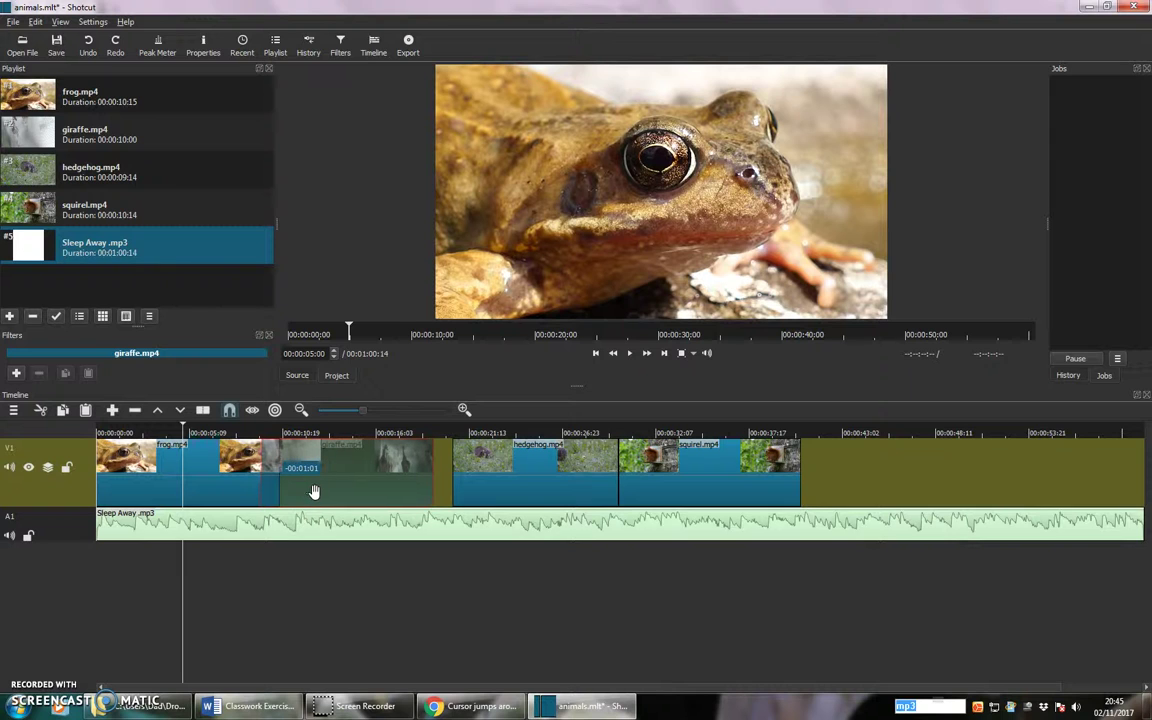
{"action": "left_click_drag", "start_coordinate": [311, 492], "coordinate": [314, 490]}
{"action": "left_click_drag", "start_coordinate": [438, 494], "coordinate": [470, 483]}
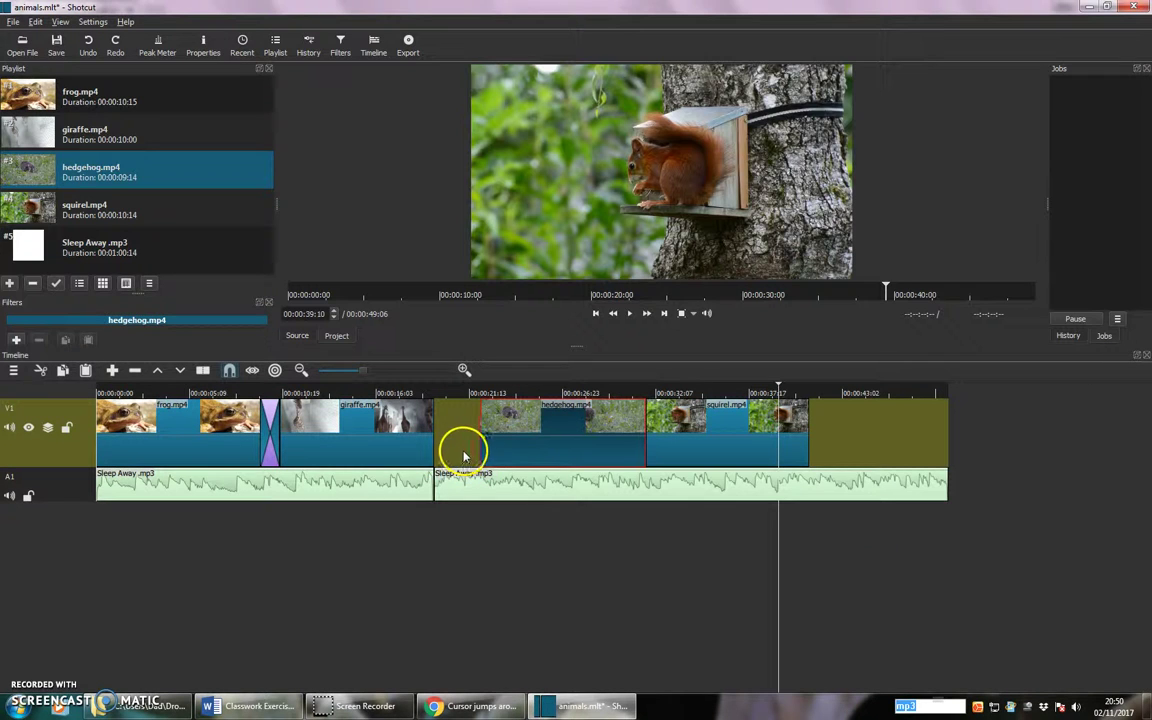
- Remove the gap after the giraffe clip and overlap the hedgehog clip onto the giraffe clip's end to create a transition
{"action": "right_click", "coordinate": [455, 452]}
{"action": "left_click", "coordinate": [468, 454]}
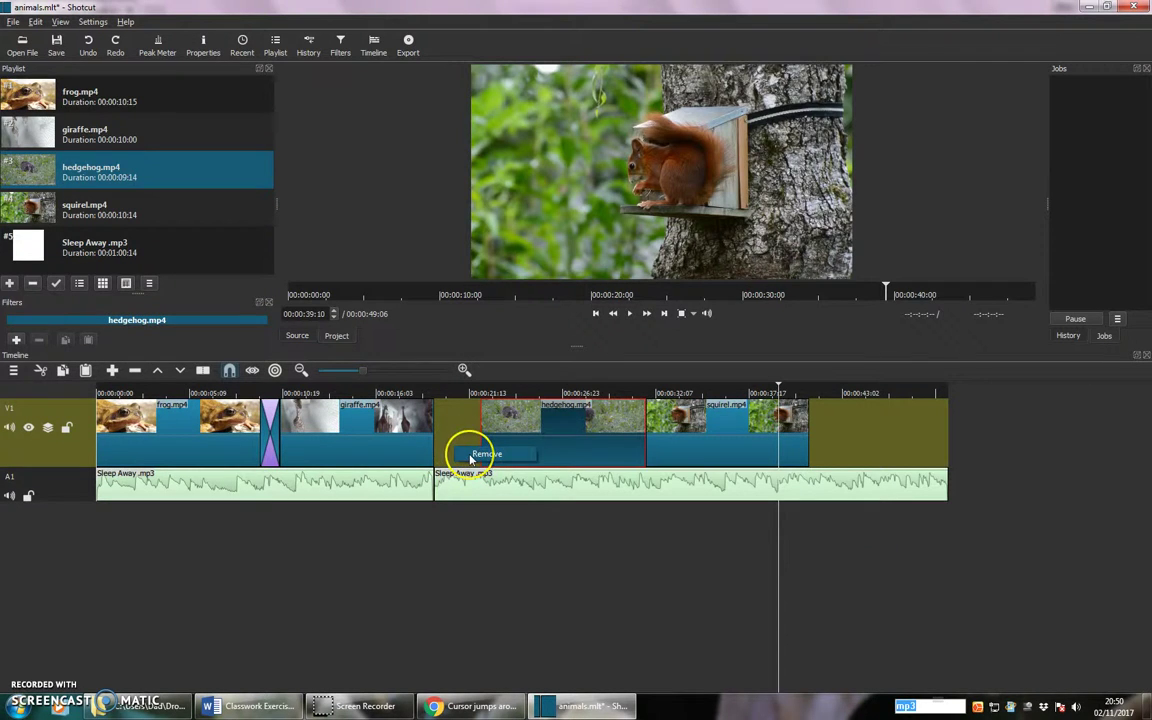
{"action": "left_click_drag", "start_coordinate": [470, 454], "coordinate": [433, 451]}
- Close the gap before the squirel clip and overlap it onto the hedgehog clip as a transition, then shorten the giraffe-hedgehog transition
{"action": "right_click", "coordinate": [581, 455]}
{"action": "left_click", "coordinate": [595, 459]}
{"action": "left_click_drag", "start_coordinate": [616, 451], "coordinate": [497, 450]}
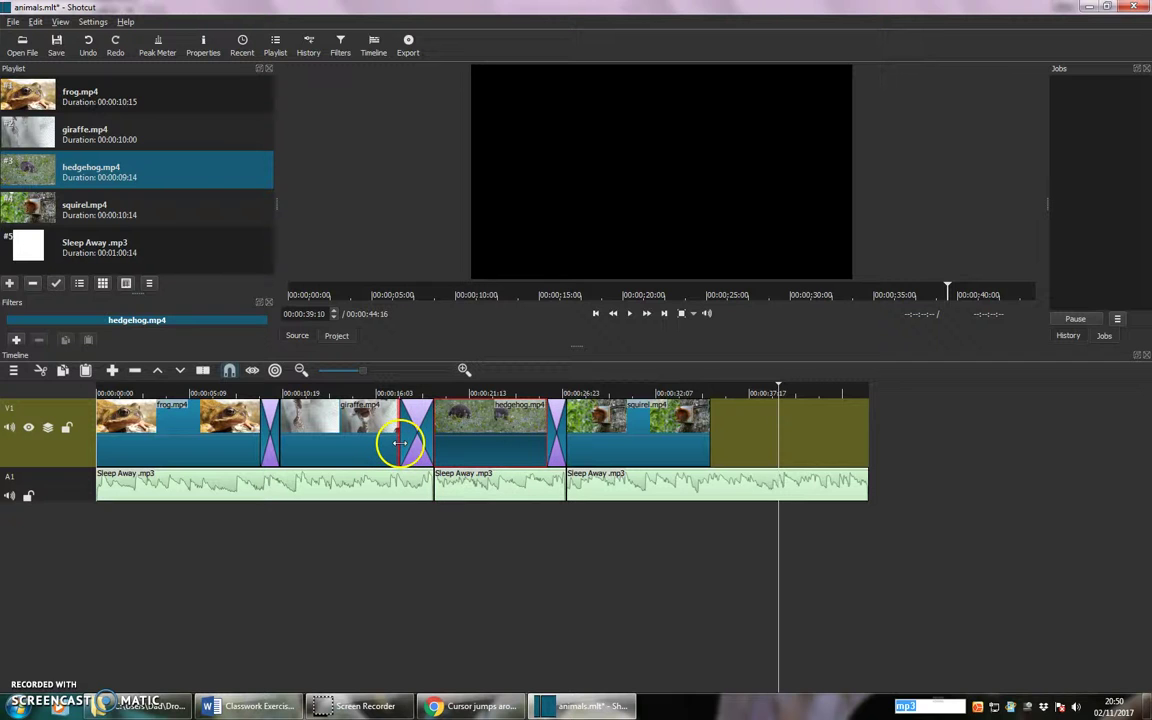
{"action": "left_click_drag", "start_coordinate": [406, 443], "coordinate": [421, 442]}
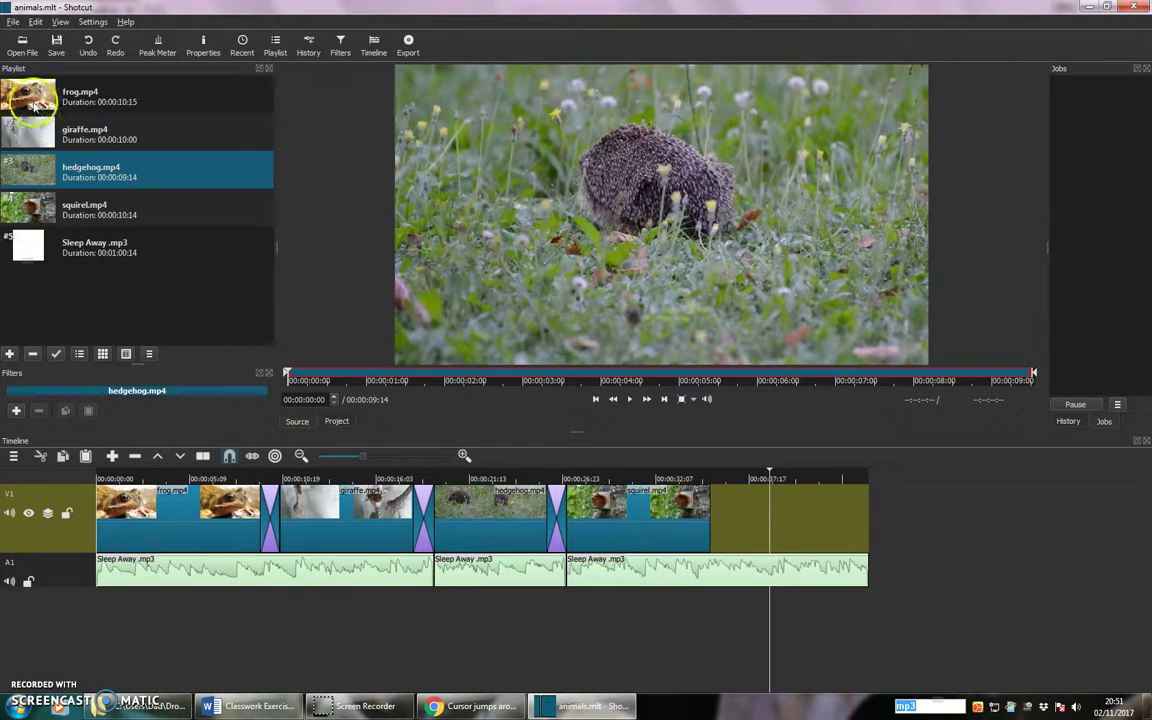
- Generate a solid blue color clip (#FF00AAFF) and add it to the playlist
{"action": "left_click", "coordinate": [15, 22]}
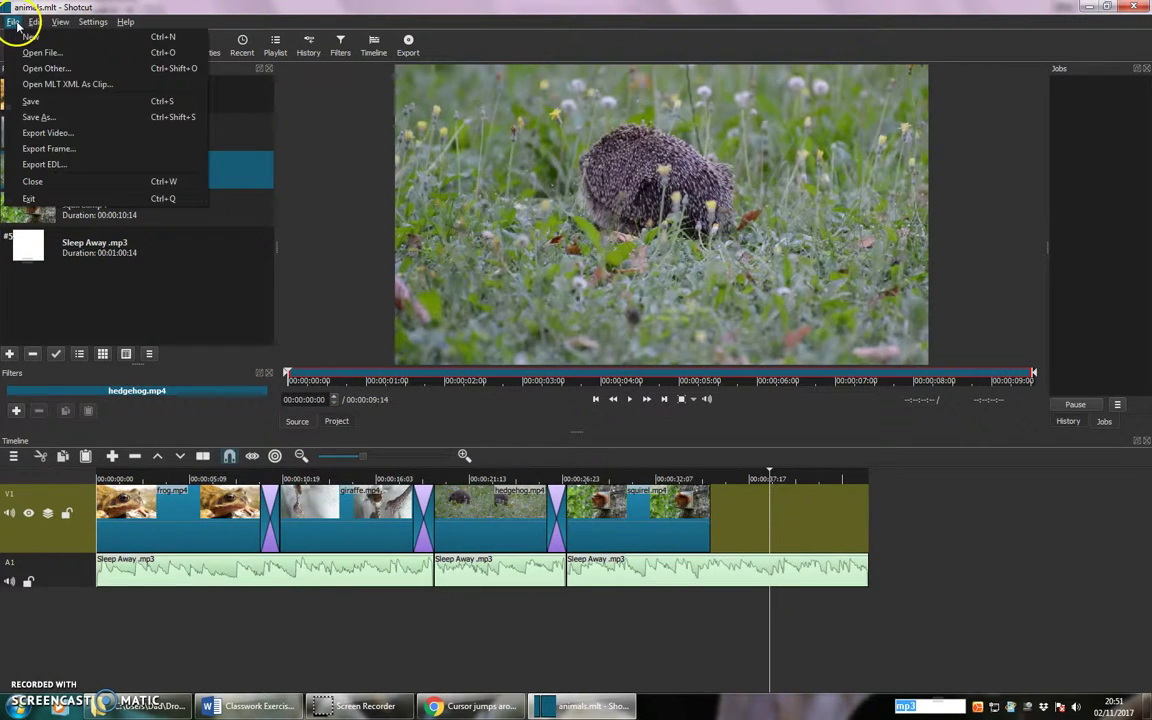
{"action": "left_click", "coordinate": [43, 69]}
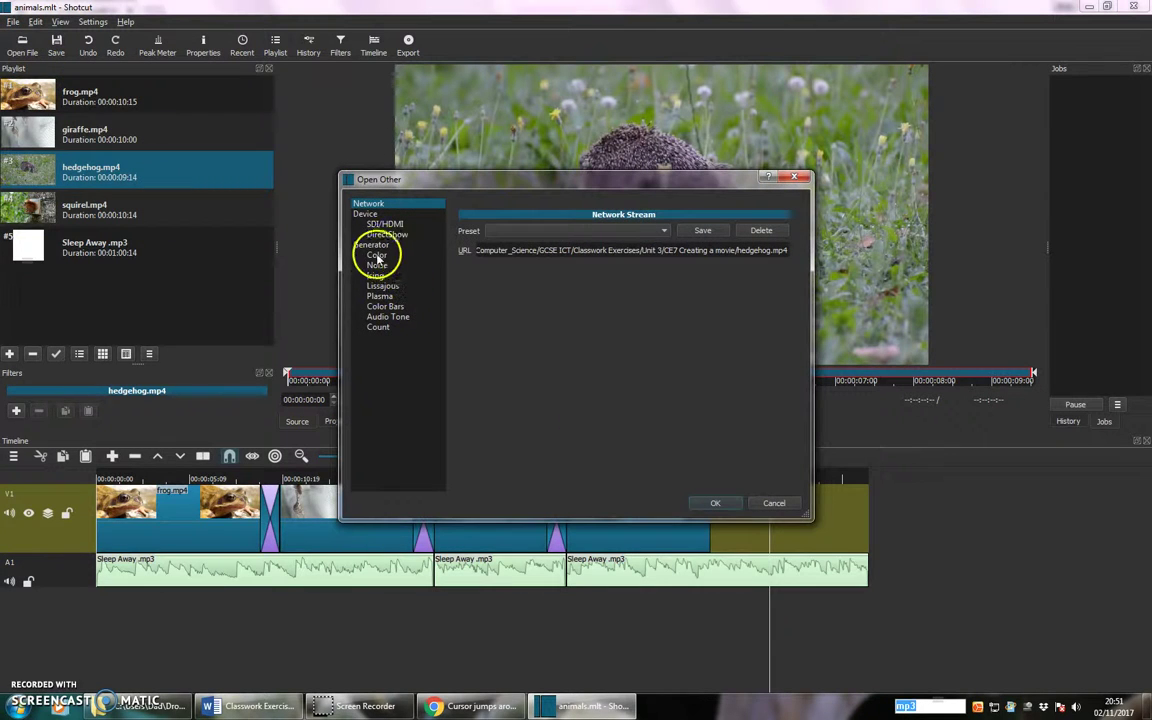
{"action": "left_click", "coordinate": [377, 256]}
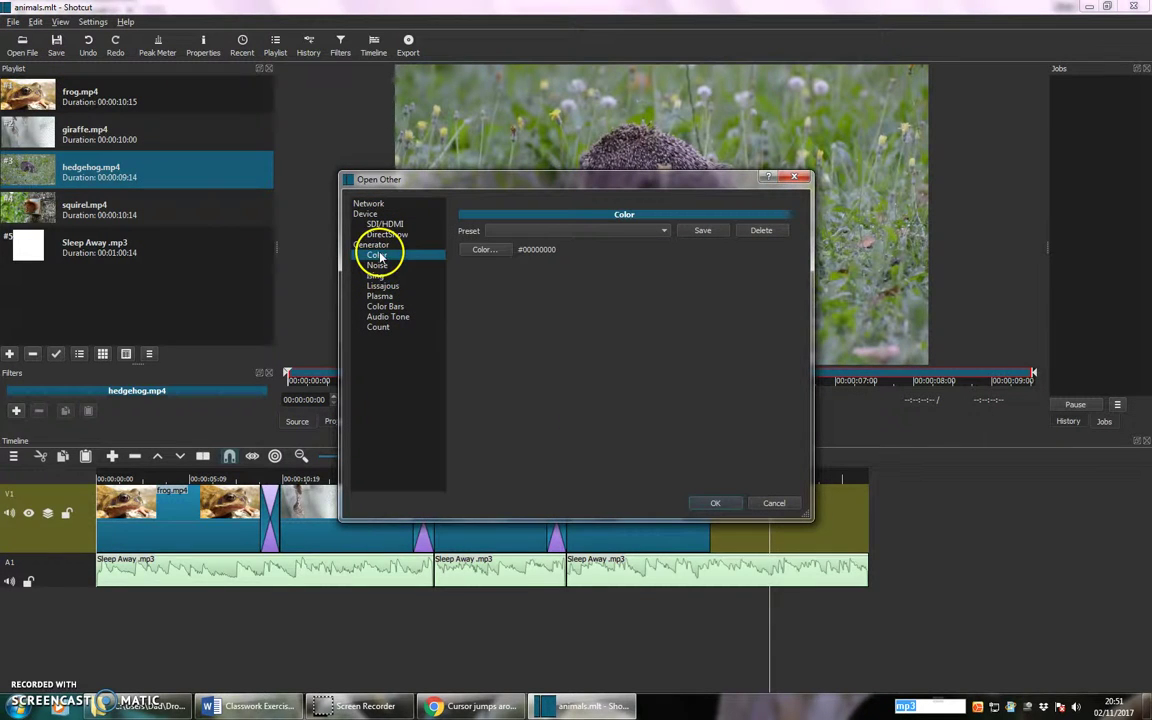
{"action": "left_click", "coordinate": [483, 251]}
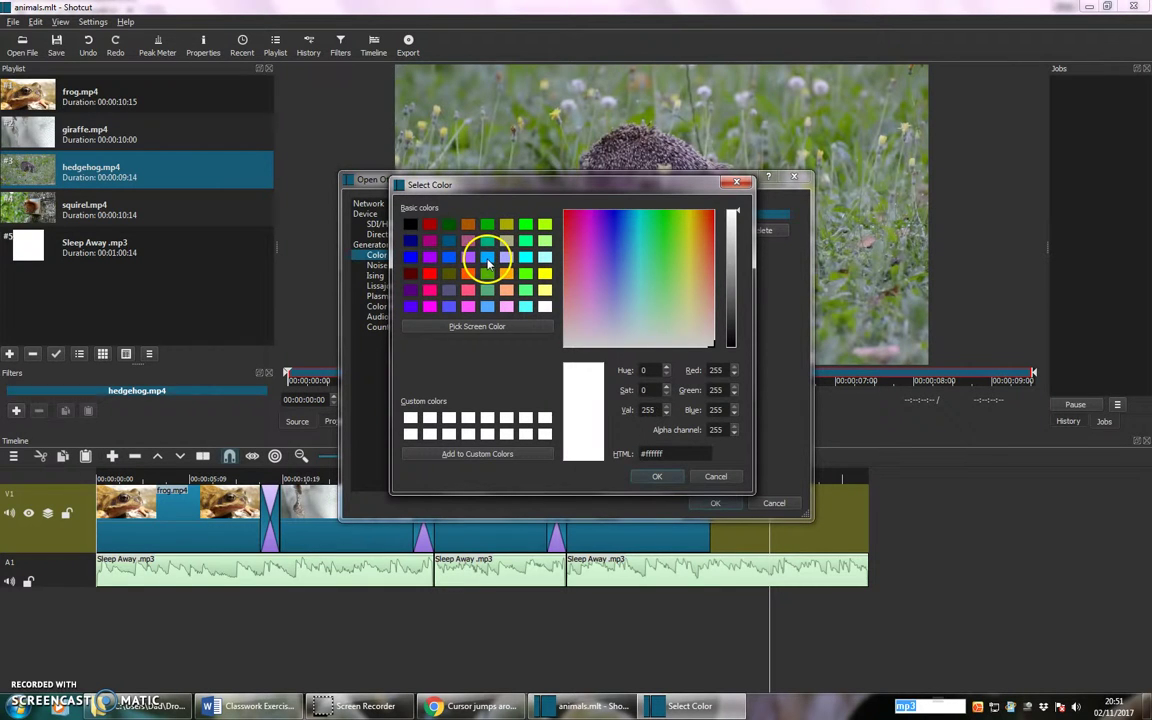
{"action": "left_click", "coordinate": [487, 258]}
{"action": "left_click", "coordinate": [657, 478]}
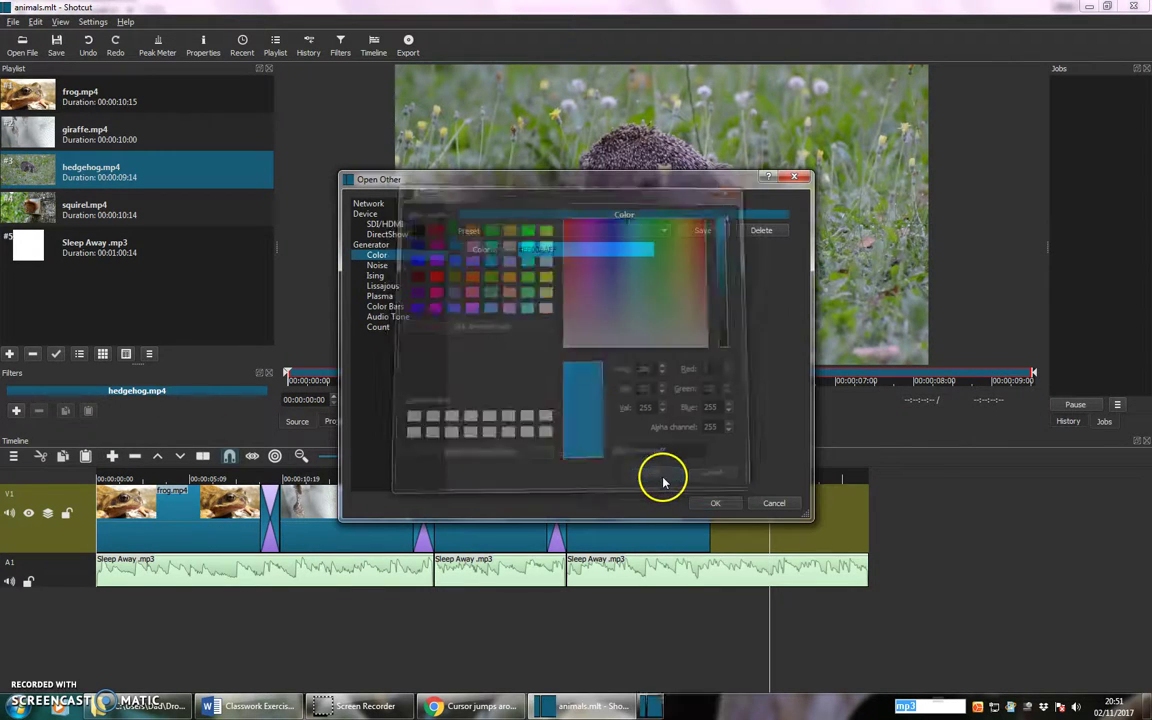
{"action": "left_click", "coordinate": [710, 503]}
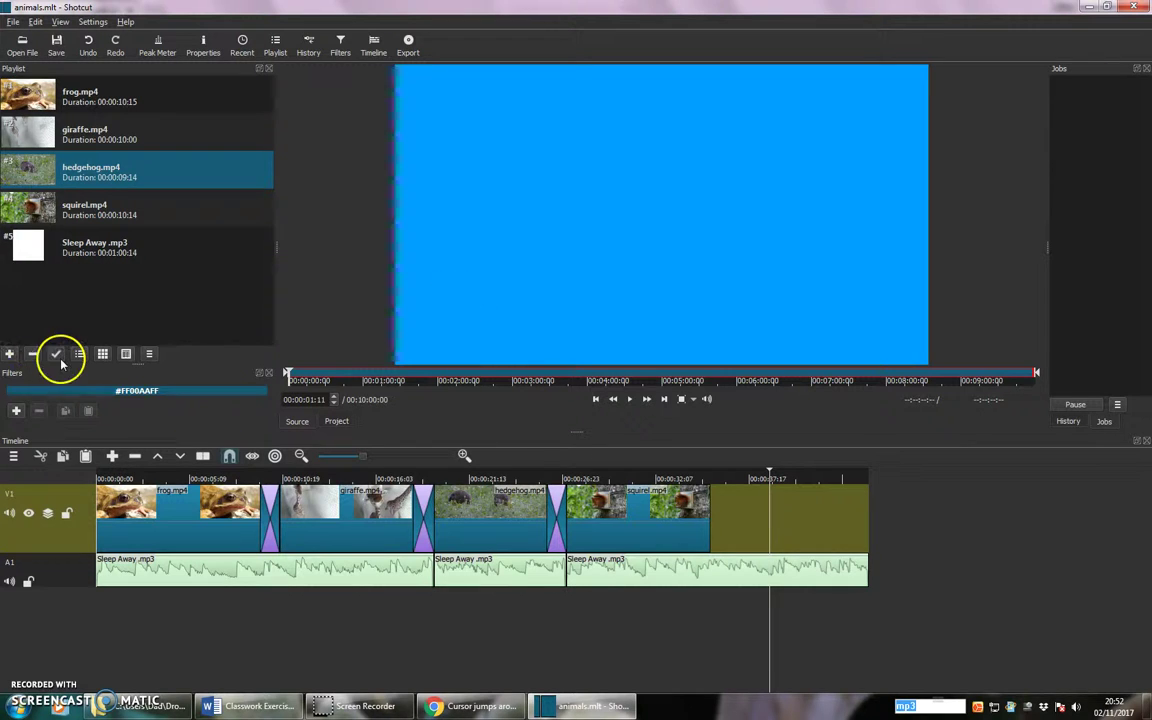
{"action": "left_click_drag", "start_coordinate": [487, 288], "coordinate": [143, 303]}
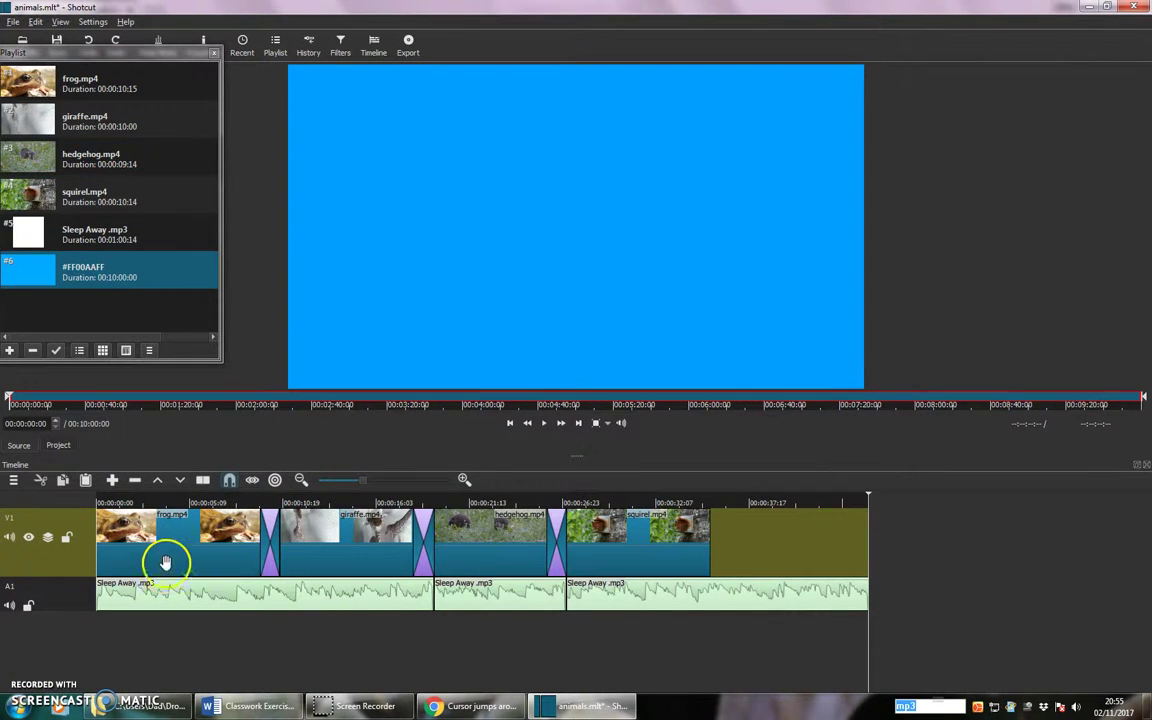
- Shift the four animal clips and their transitions later on V1, leaving a gap of about 2.5 seconds before the frog clip
{"action": "mouse_move", "coordinate": [636, 565]}
{"action": "left_mouse_down"}
{"action": "mouse_move", "coordinate": [674, 566]}
{"action": "mouse_move", "coordinate": [656, 566]}
{"action": "left_mouse_up"}
{"action": "left_click_drag", "start_coordinate": [558, 566], "coordinate": [527, 571]}
{"action": "left_click_drag", "start_coordinate": [416, 566], "coordinate": [424, 540]}
{"action": "left_click_drag", "start_coordinate": [281, 553], "coordinate": [318, 560]}
{"action": "left_click_drag", "start_coordinate": [224, 563], "coordinate": [270, 560]}
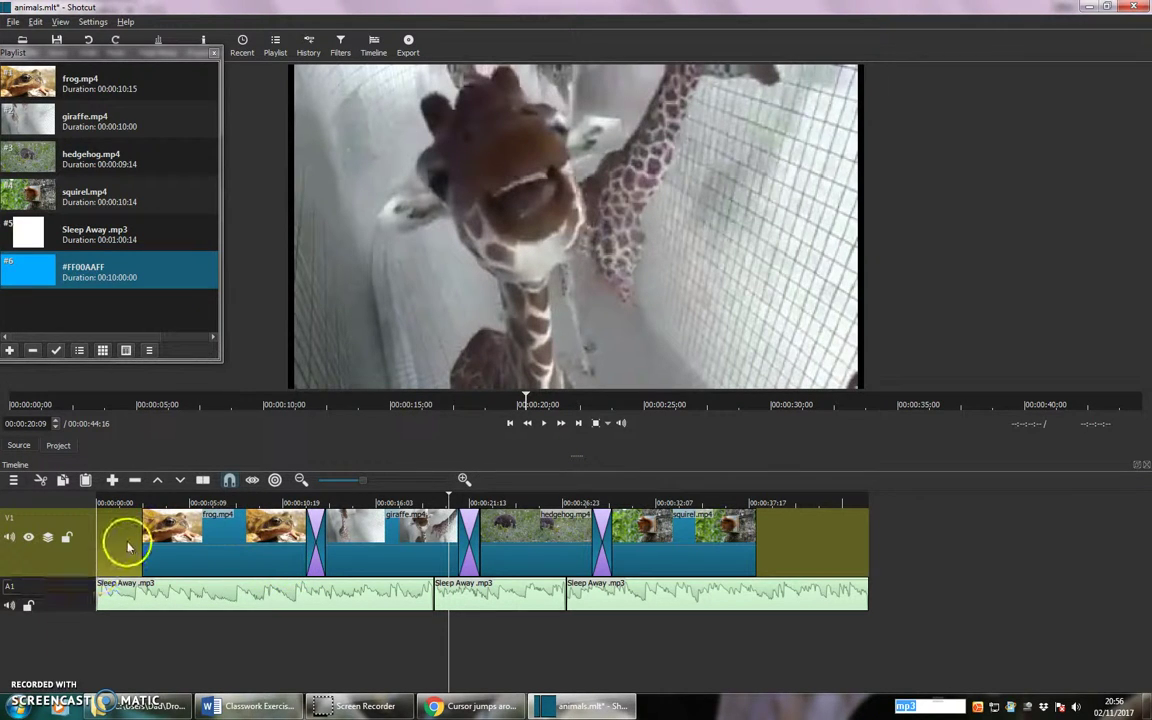
- Trim the blue color clip's out point to about 10 seconds and add a Text video filter to it
{"action": "double_click", "coordinate": [128, 274]}
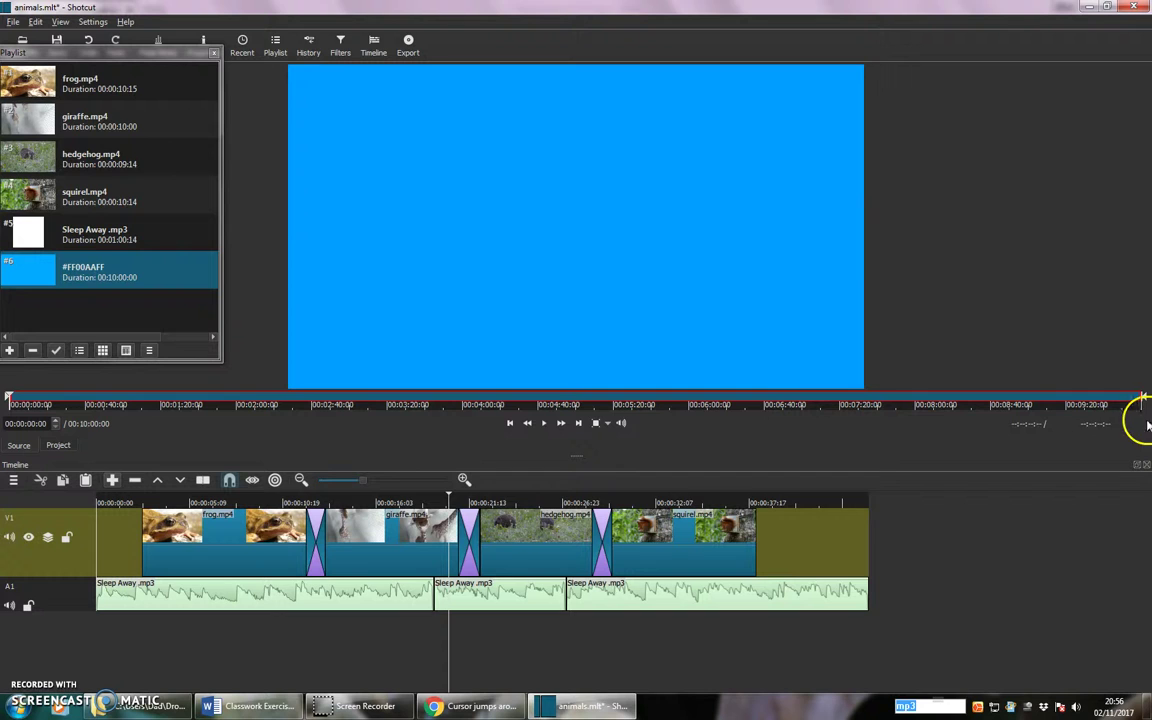
{"action": "left_click_drag", "start_coordinate": [1142, 400], "coordinate": [42, 406]}
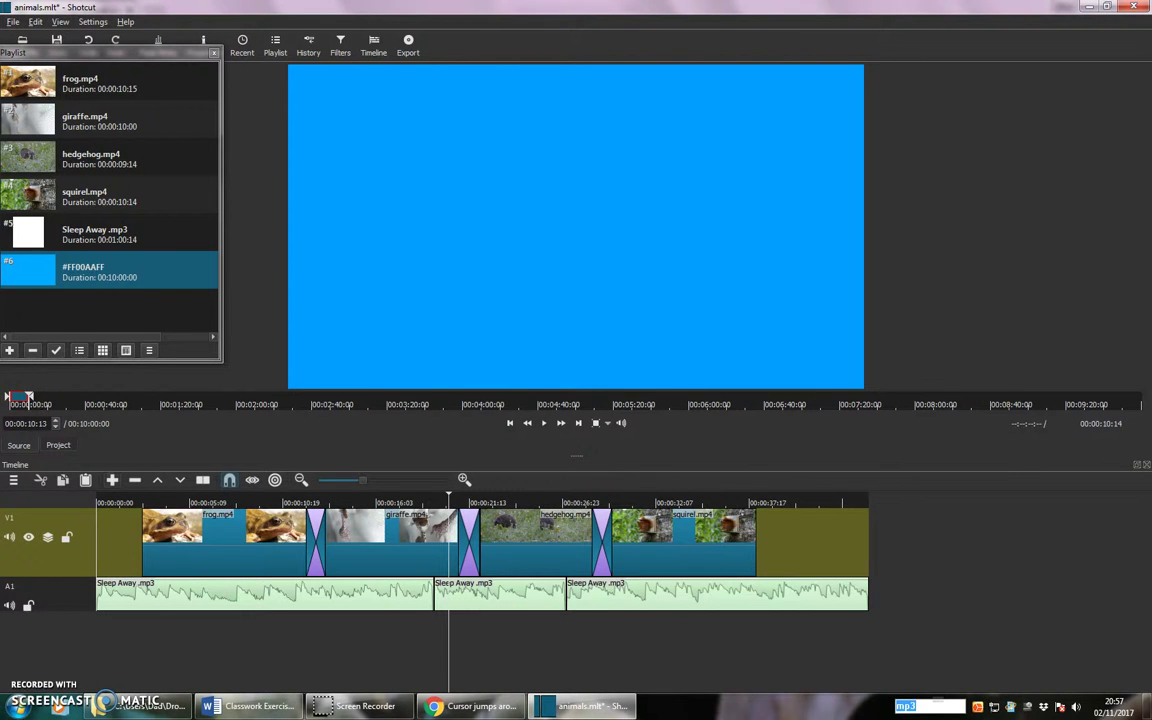
{"action": "left_click", "coordinate": [340, 50]}
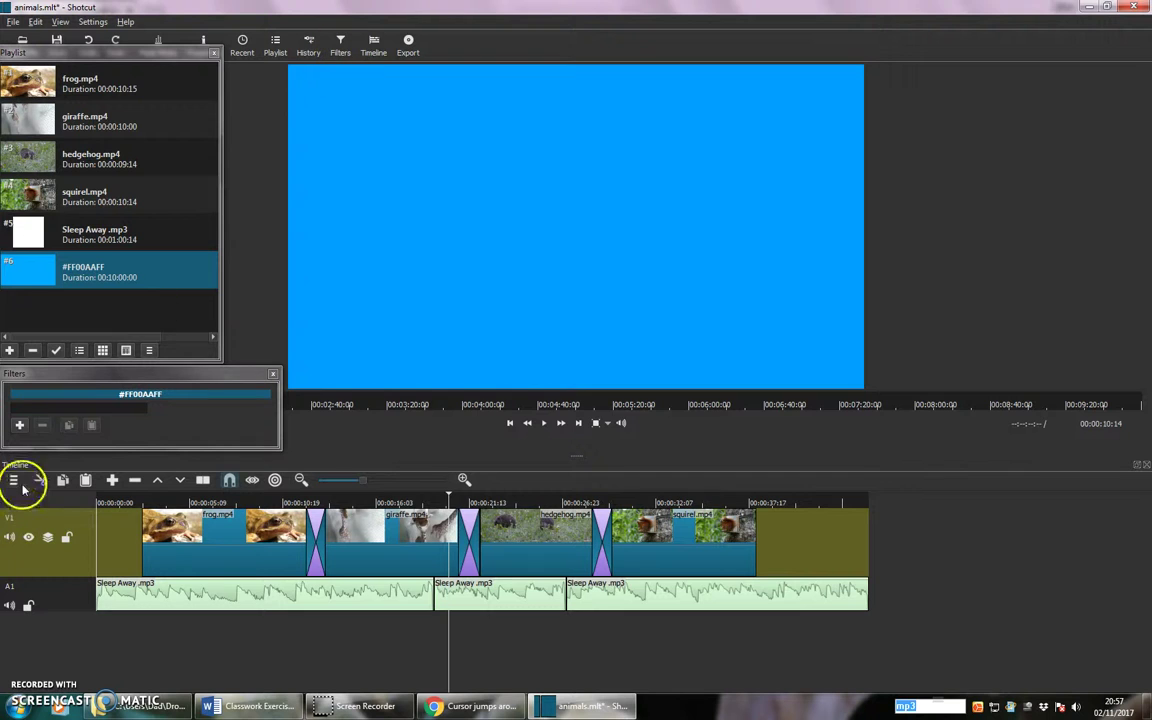
{"action": "left_click", "coordinate": [20, 427]}
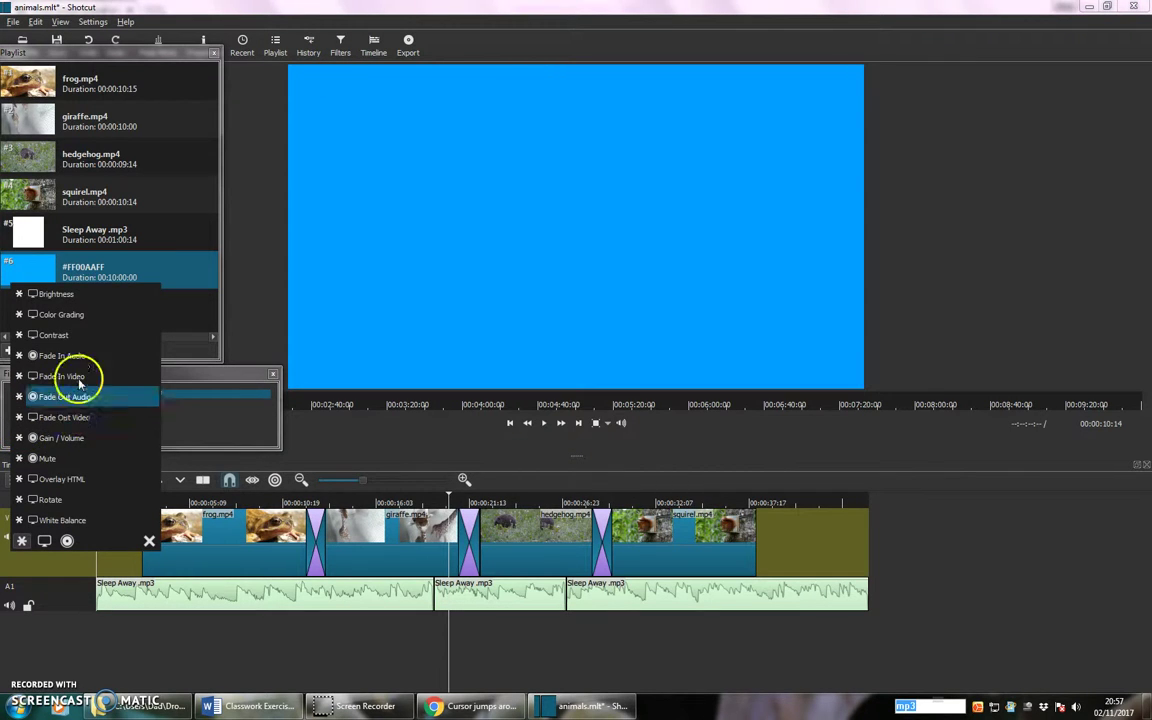
{"action": "left_click", "coordinate": [44, 541]}
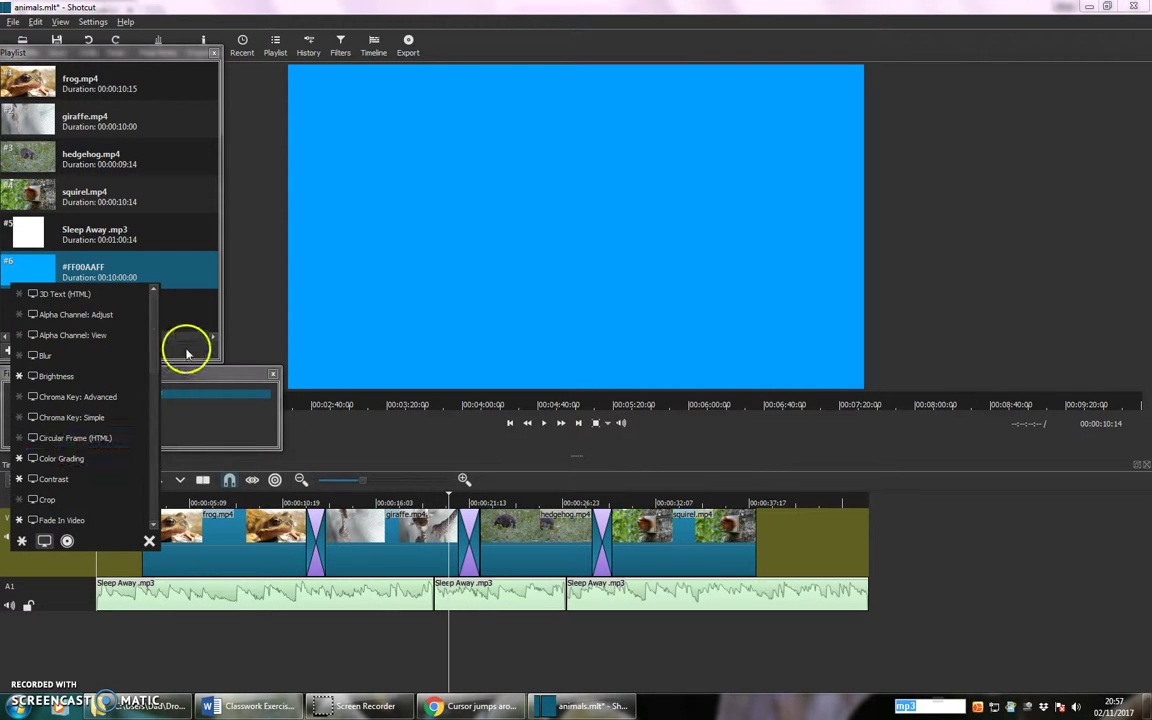
{"action": "left_click_drag", "start_coordinate": [152, 347], "coordinate": [143, 492]}
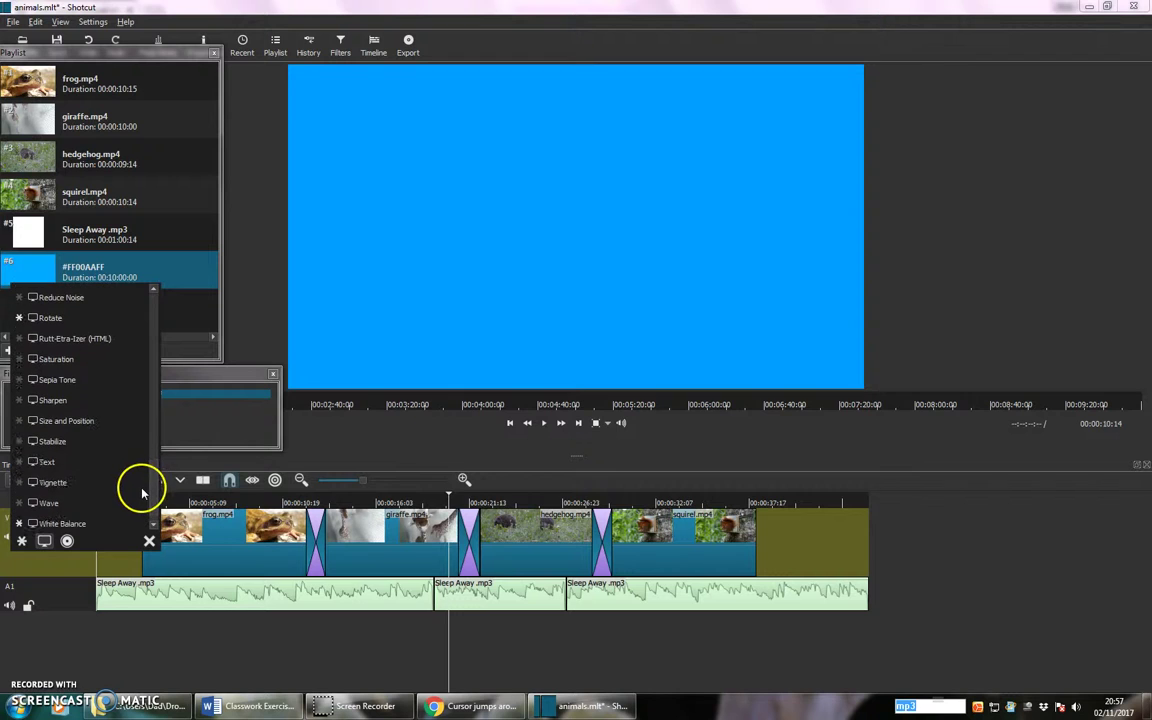
{"action": "left_click", "coordinate": [60, 462]}
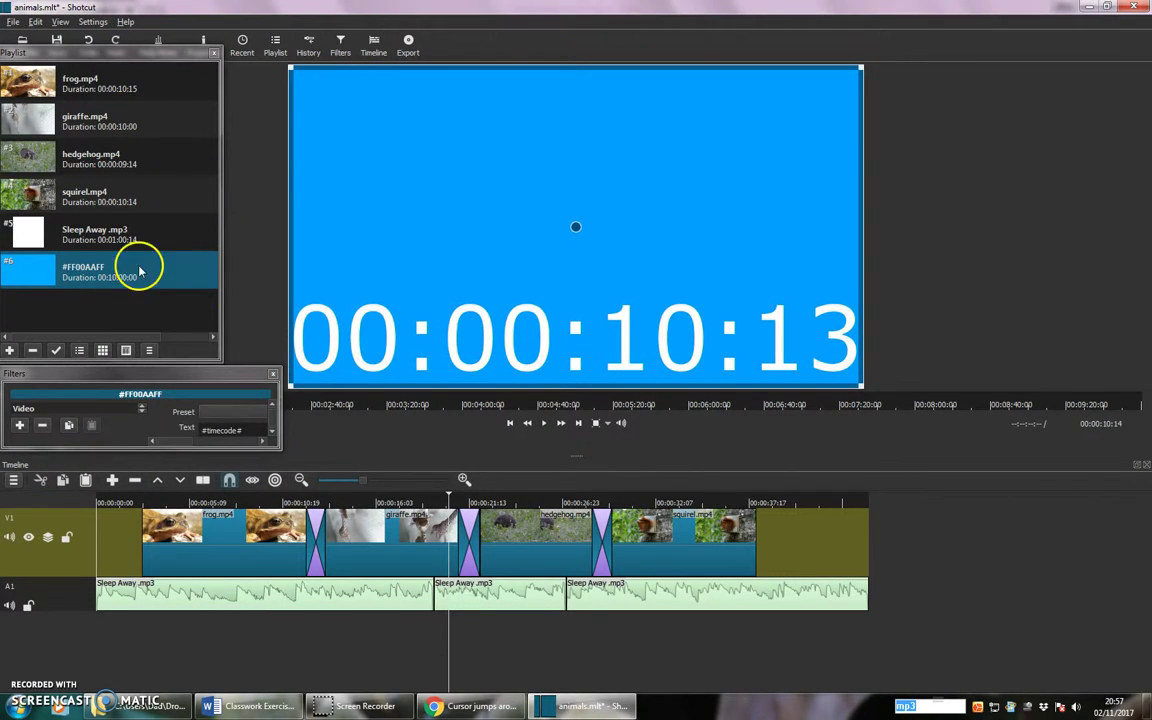
- Replace the Text filter's timecode with the title "Animal Farm"
{"action": "left_click", "coordinate": [255, 430]}
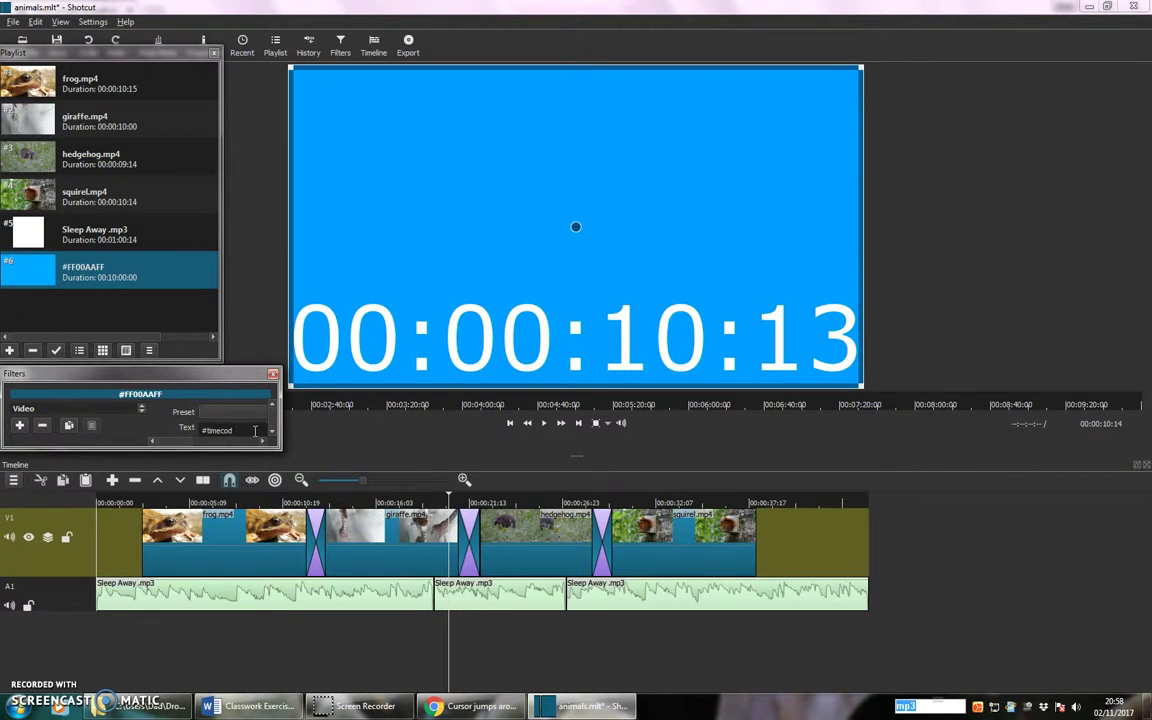
{"action": "key", "text": "ctrl+a"}
{"action": "key", "text": "BackSpace"}
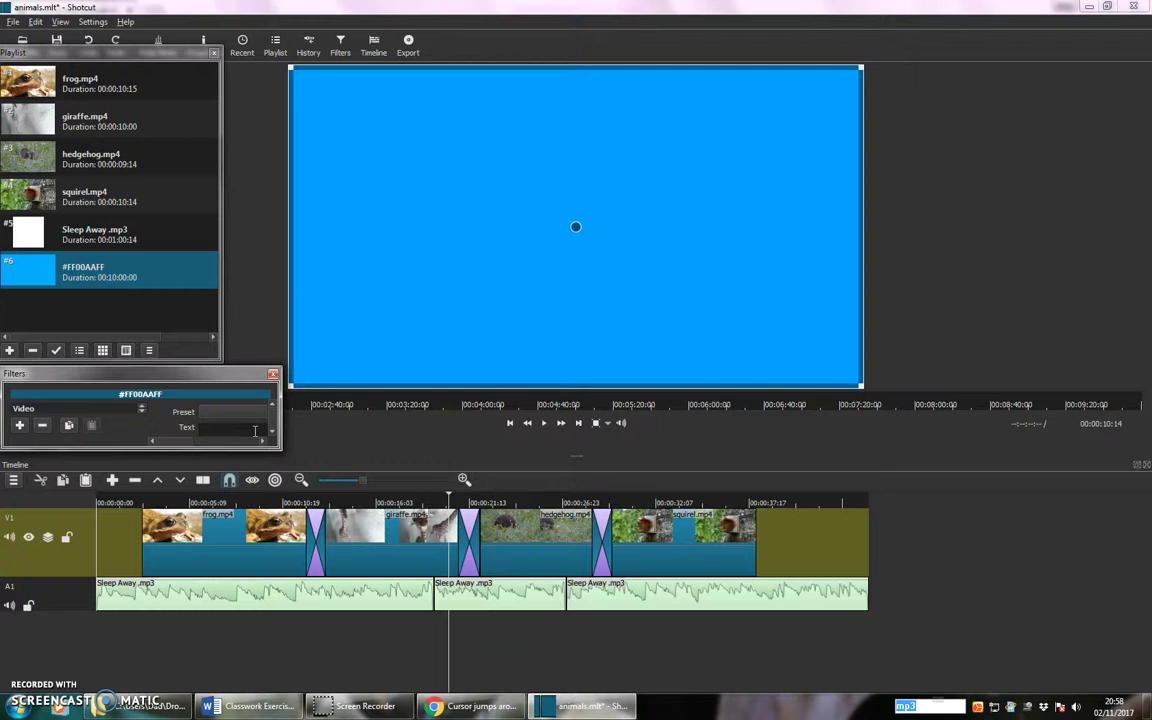
{"action": "type", "text": "Aminal"}
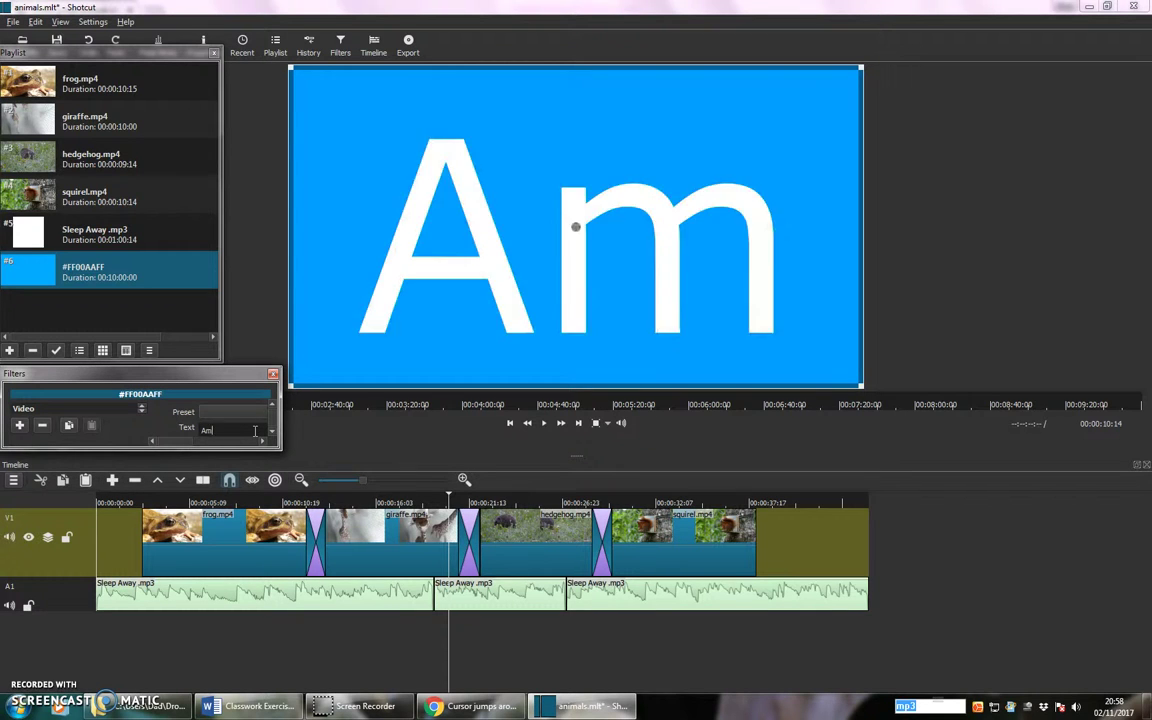
{"action": "key", "text": "BackSpace"}
{"action": "key", "text": "BackSpace"}
{"action": "key", "text": "BackSpace"}
{"action": "key", "text": "BackSpace"}
{"action": "key", "text": "BackSpace"}
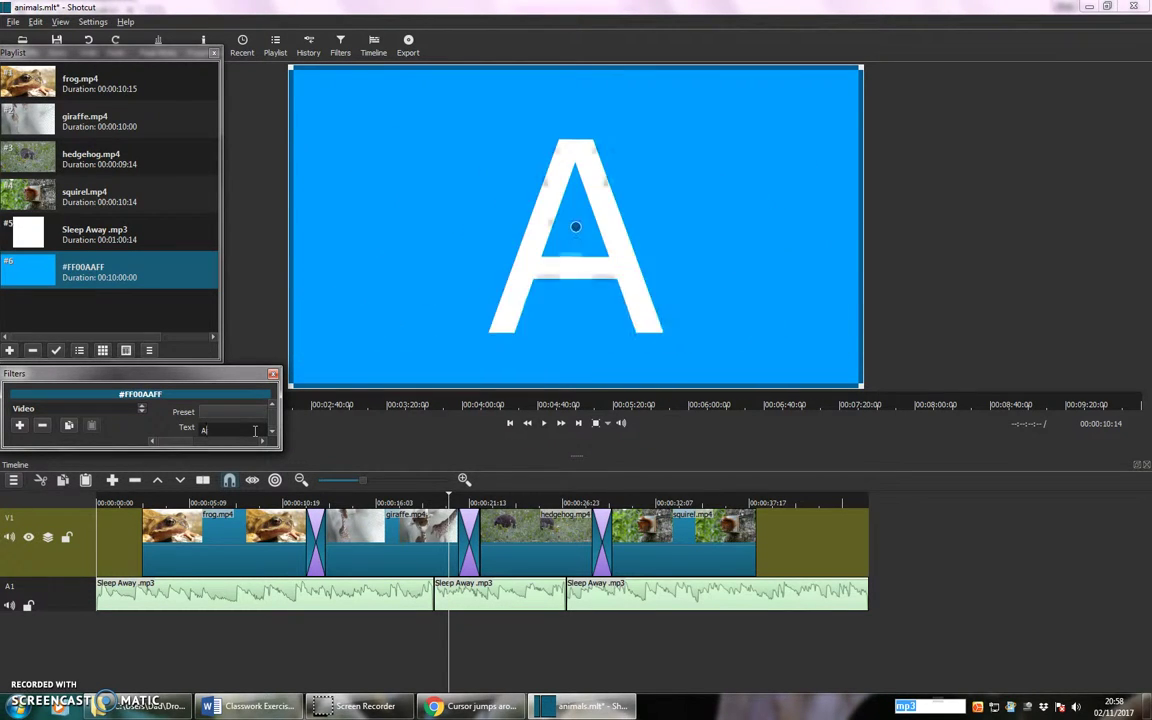
{"action": "type", "text": "nimal F"}
{"action": "type", "text": "arm"}
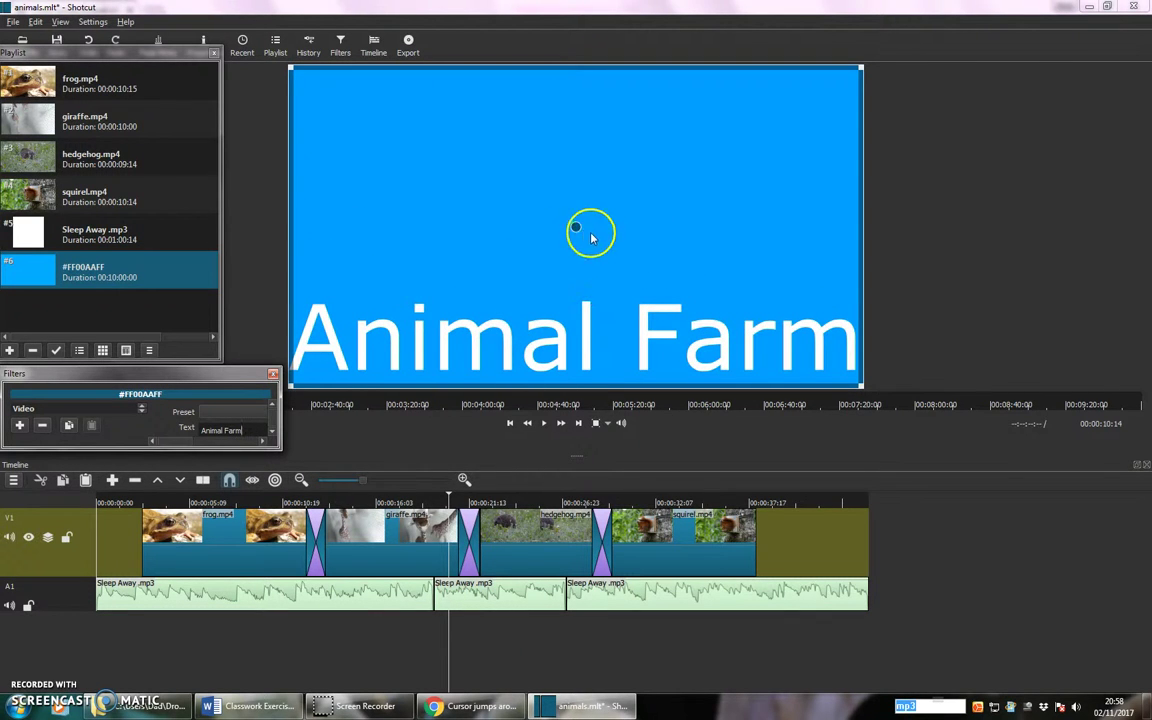
- Shrink the Animal Farm title and position it horizontally centred, slightly above the middle of the blue frame
{"action": "left_click_drag", "start_coordinate": [578, 229], "coordinate": [592, 124]}
{"action": "left_click_drag", "start_coordinate": [307, 283], "coordinate": [477, 243]}
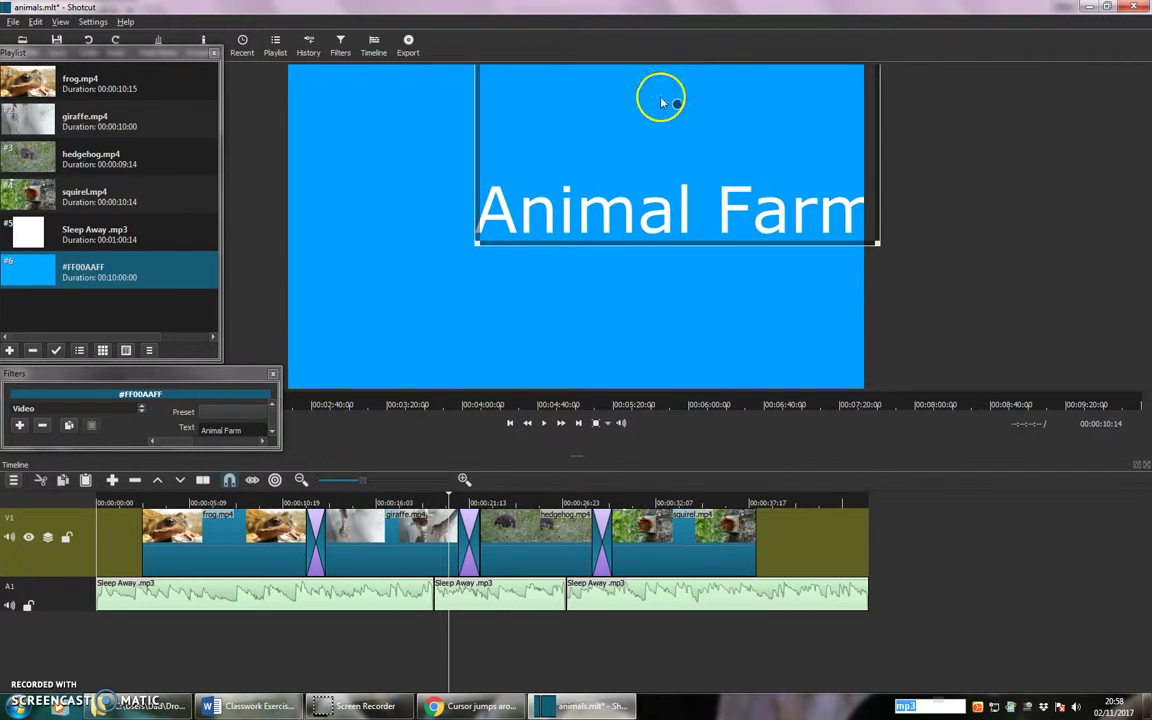
{"action": "left_click_drag", "start_coordinate": [674, 104], "coordinate": [582, 118]}
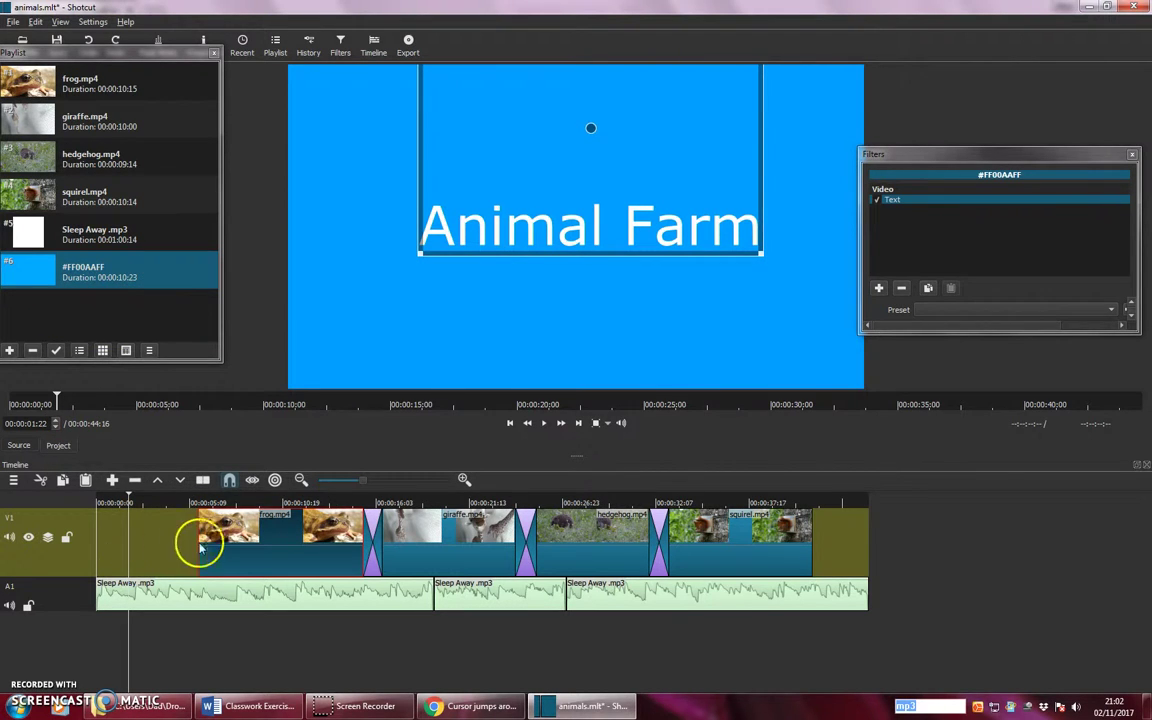
- Place the blue title clip on V1 from about 3 seconds in, overwriting the frog clip's beginning, and preview the title
{"action": "left_click_drag", "start_coordinate": [44, 279], "coordinate": [151, 554]}
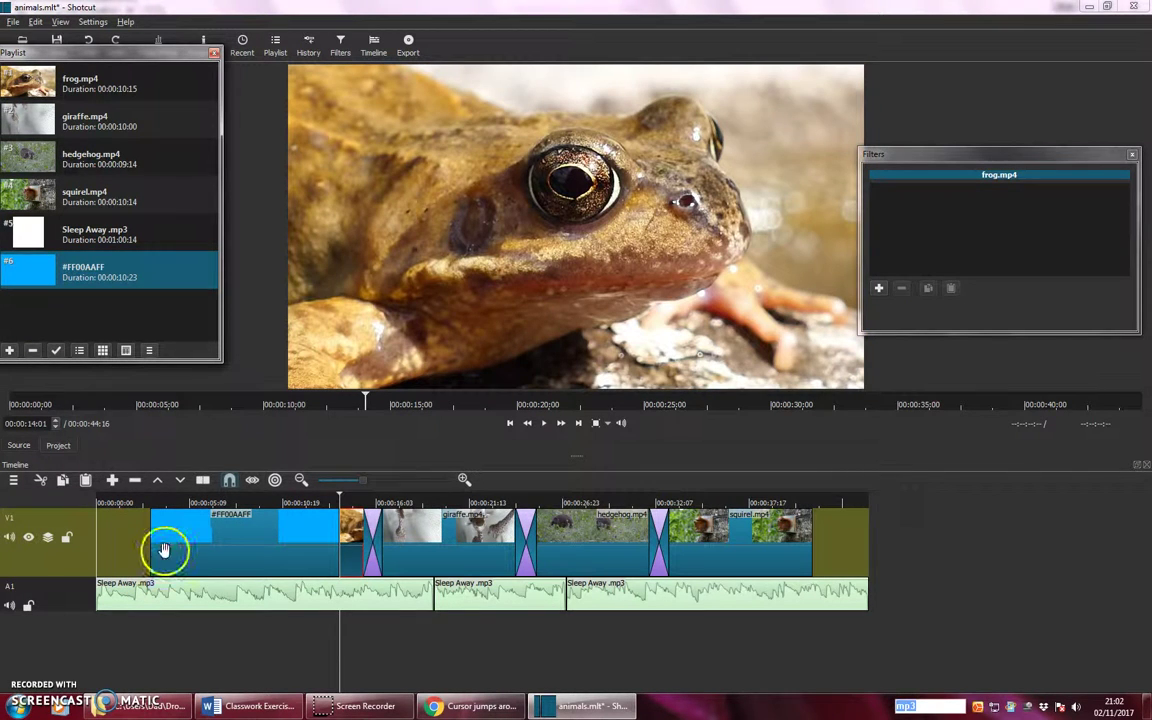
{"action": "left_click_drag", "start_coordinate": [336, 497], "coordinate": [206, 500]}
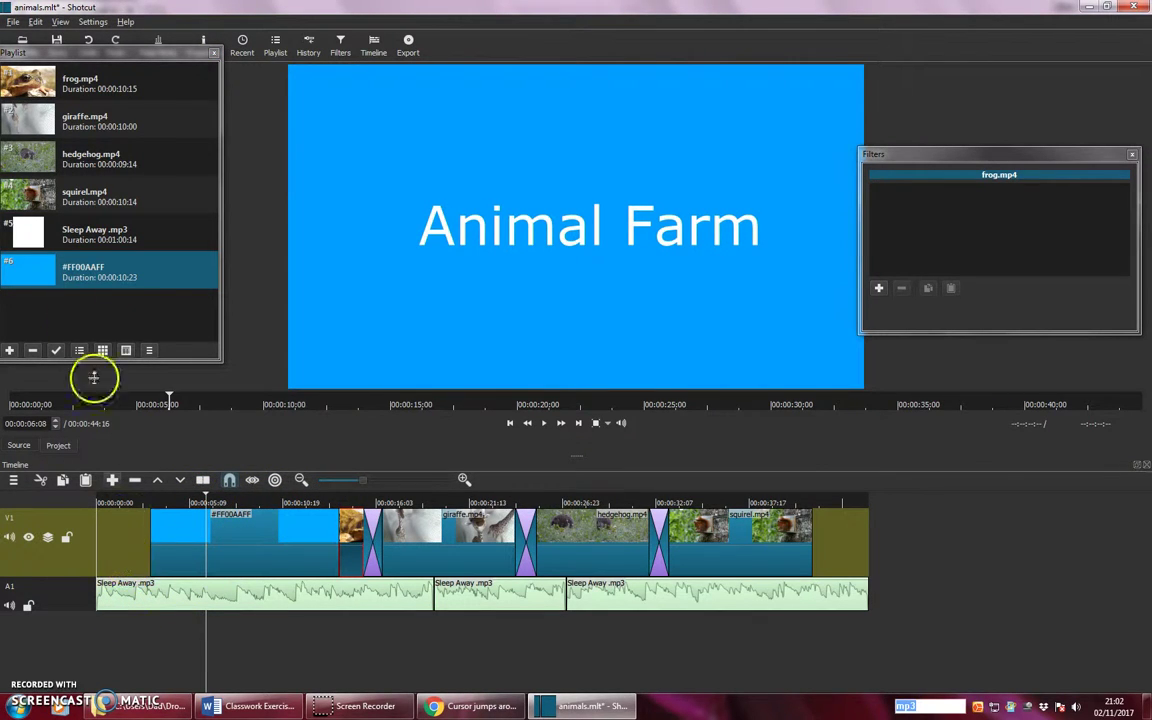
{"action": "left_click", "coordinate": [130, 543]}
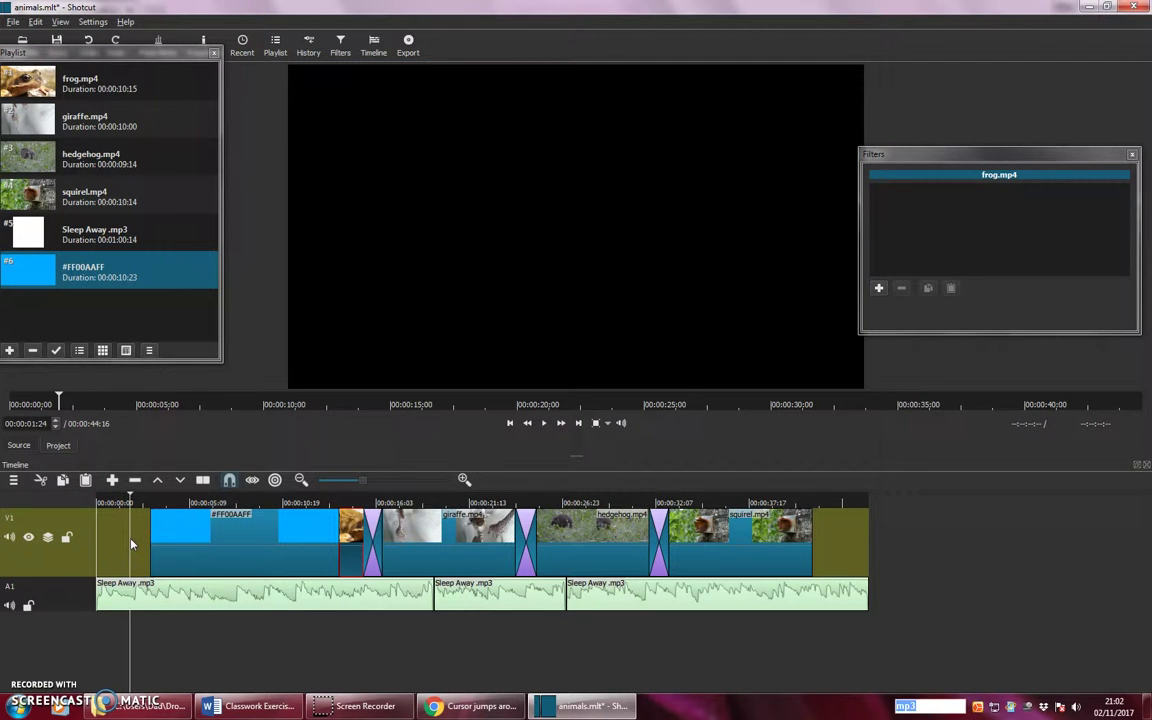
- Remove the gap before the blue title clip on V1 and move the cut between title and frog clip to about 4.5 seconds
{"action": "left_click", "coordinate": [132, 545]}
{"action": "key", "text": "Delete"}
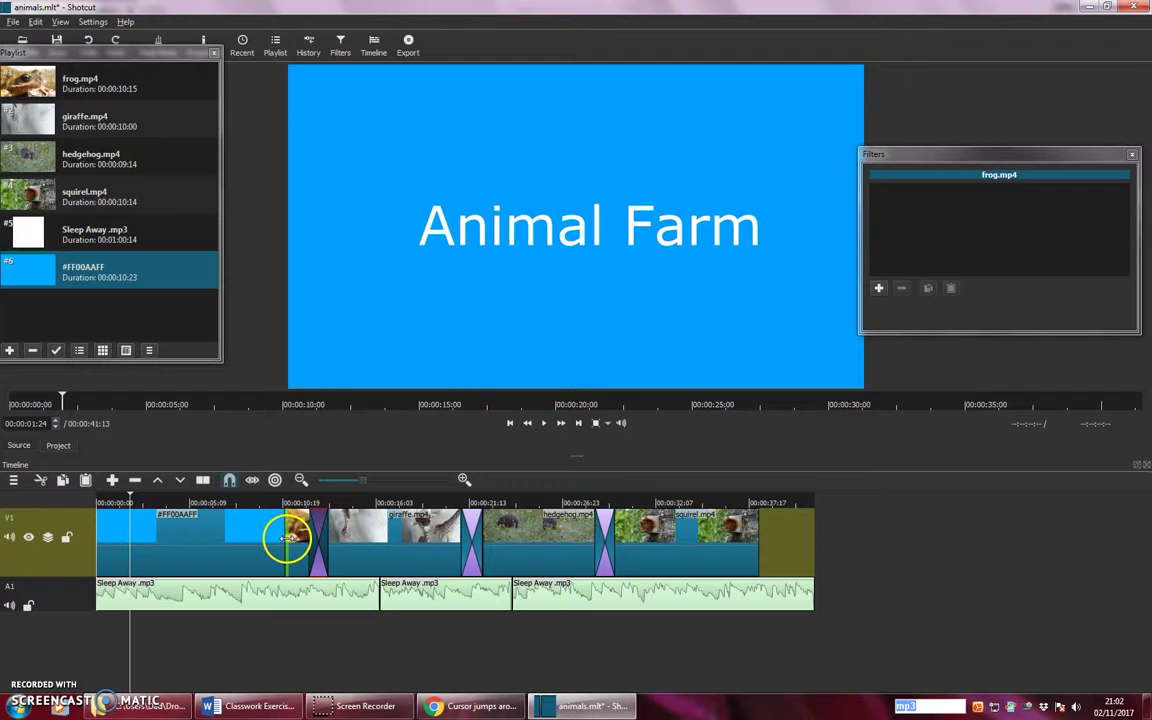
{"action": "left_click_drag", "start_coordinate": [285, 538], "coordinate": [165, 544]}
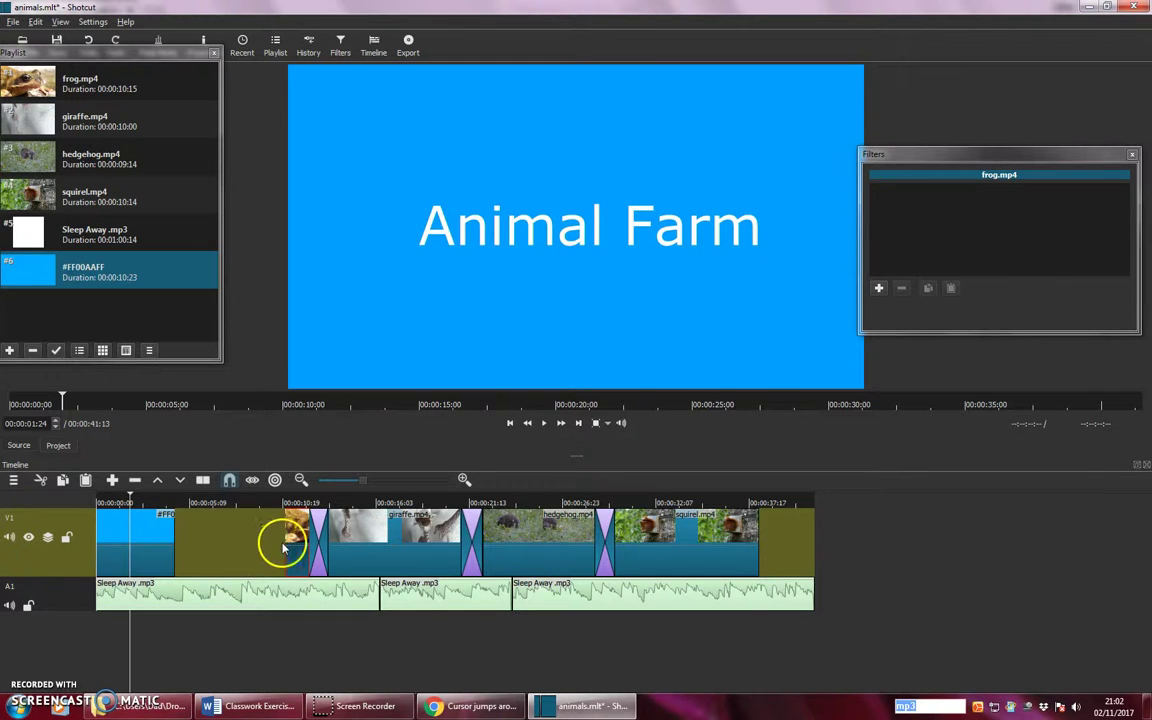
{"action": "left_click_drag", "start_coordinate": [287, 545], "coordinate": [165, 548]}
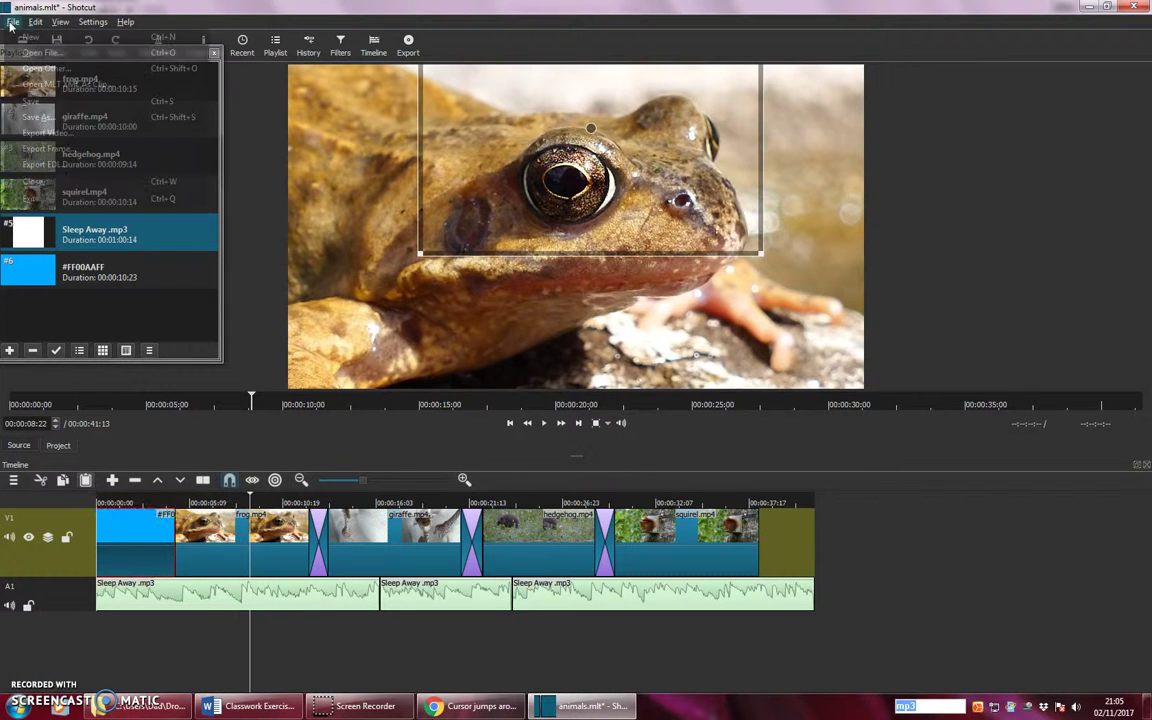
- Generate a new solid color clip in light blue #00aaff for the closing credits
{"action": "left_click", "coordinate": [13, 21]}
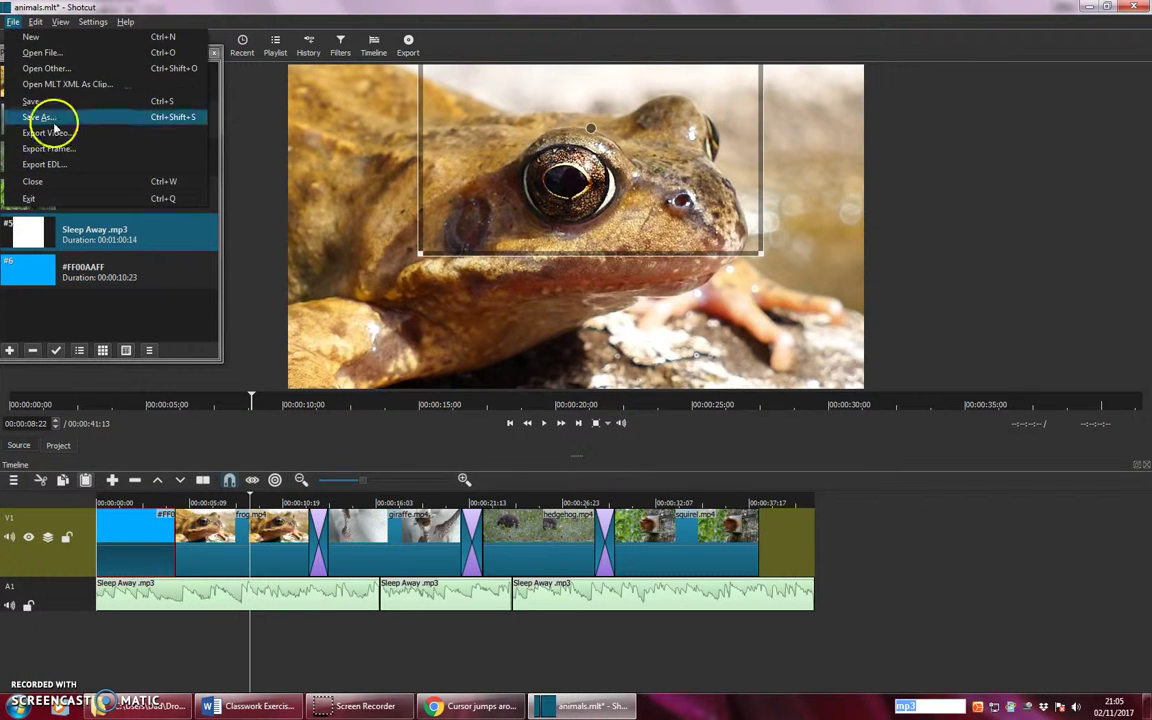
{"action": "left_click", "coordinate": [66, 70]}
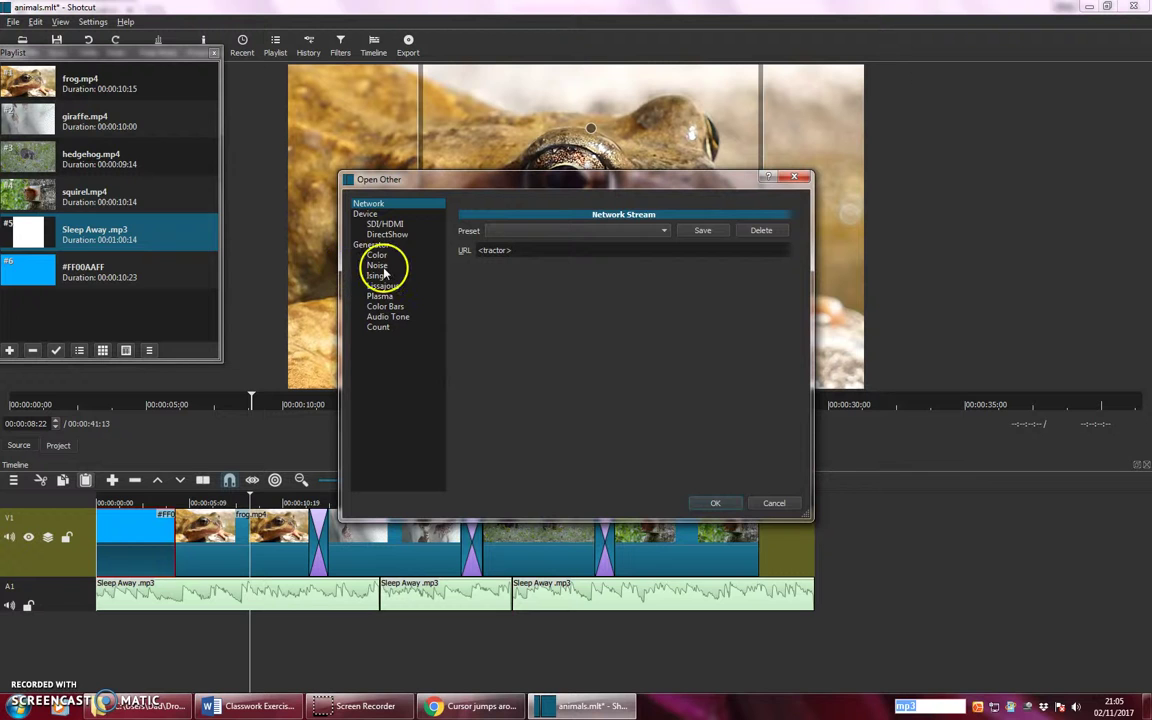
{"action": "left_click", "coordinate": [384, 258]}
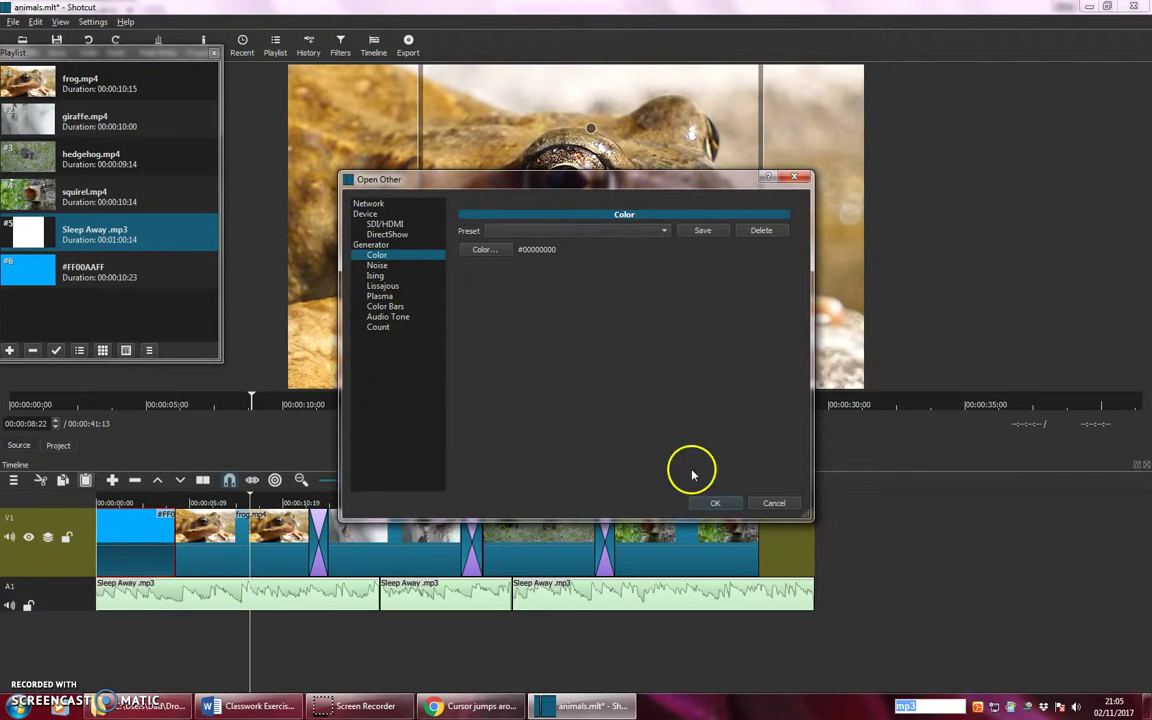
{"action": "left_click", "coordinate": [476, 249]}
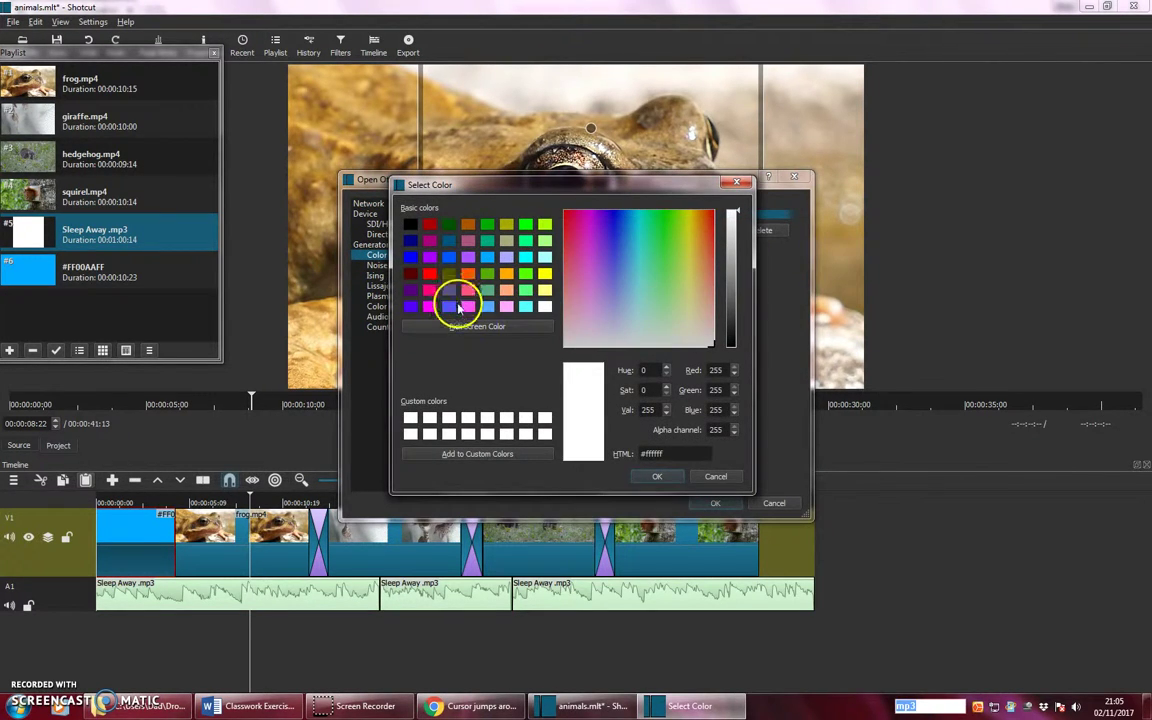
{"action": "left_click", "coordinate": [487, 257]}
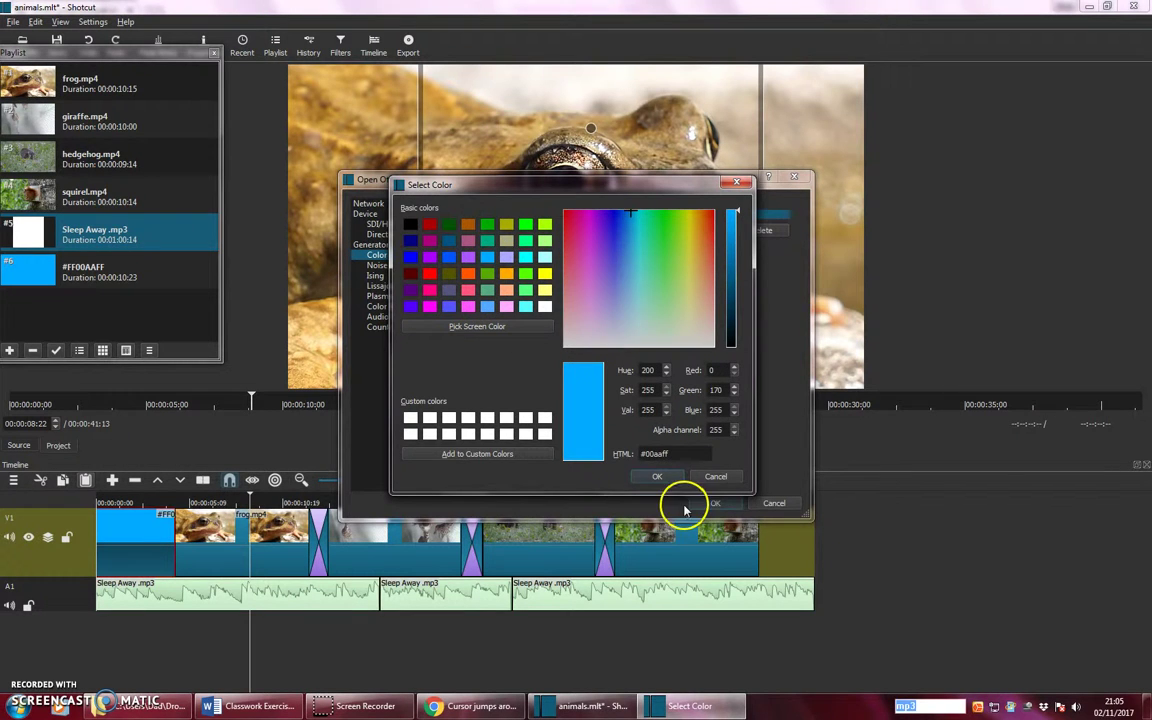
{"action": "left_click", "coordinate": [657, 477]}
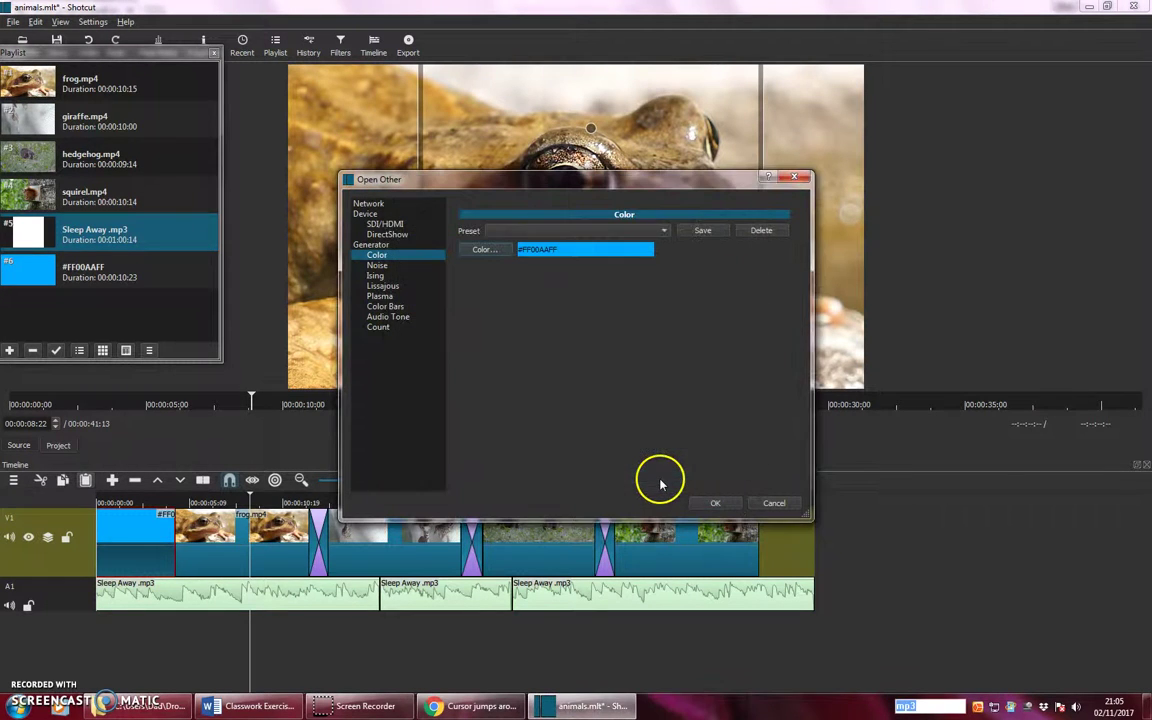
{"action": "left_click", "coordinate": [712, 503]}
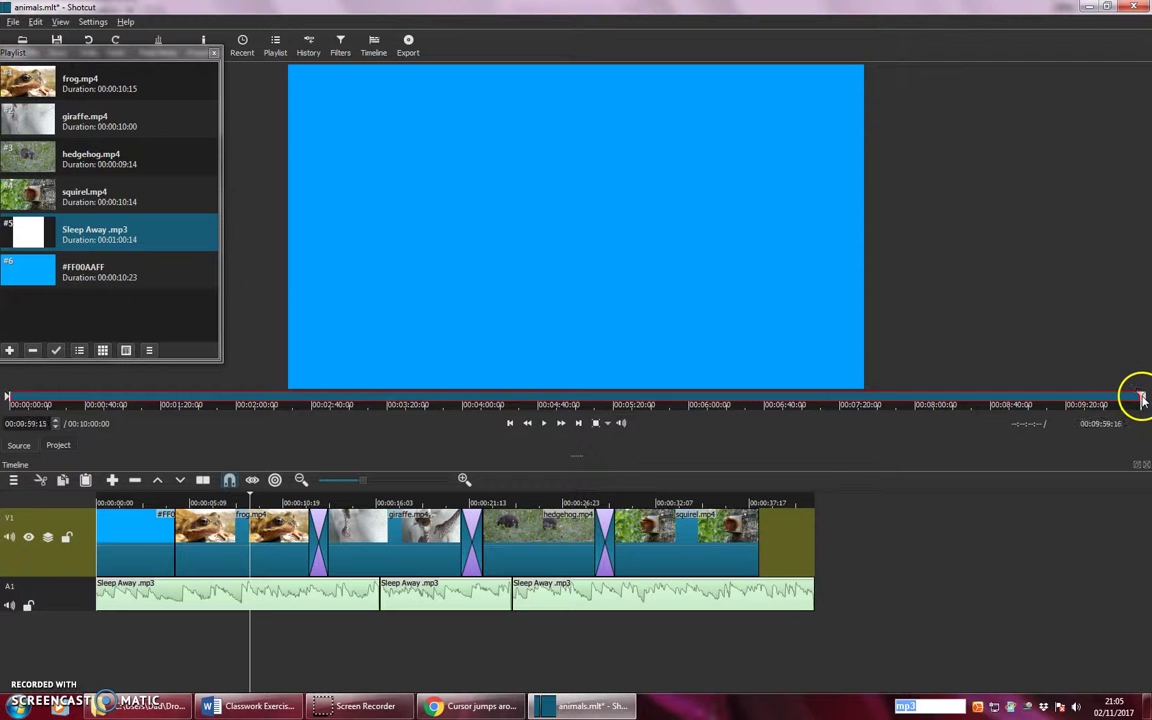
- Trim the new blue clip's out point to about 19 seconds and add a Text video filter to it
{"action": "left_click_drag", "start_coordinate": [1122, 403], "coordinate": [63, 403]}
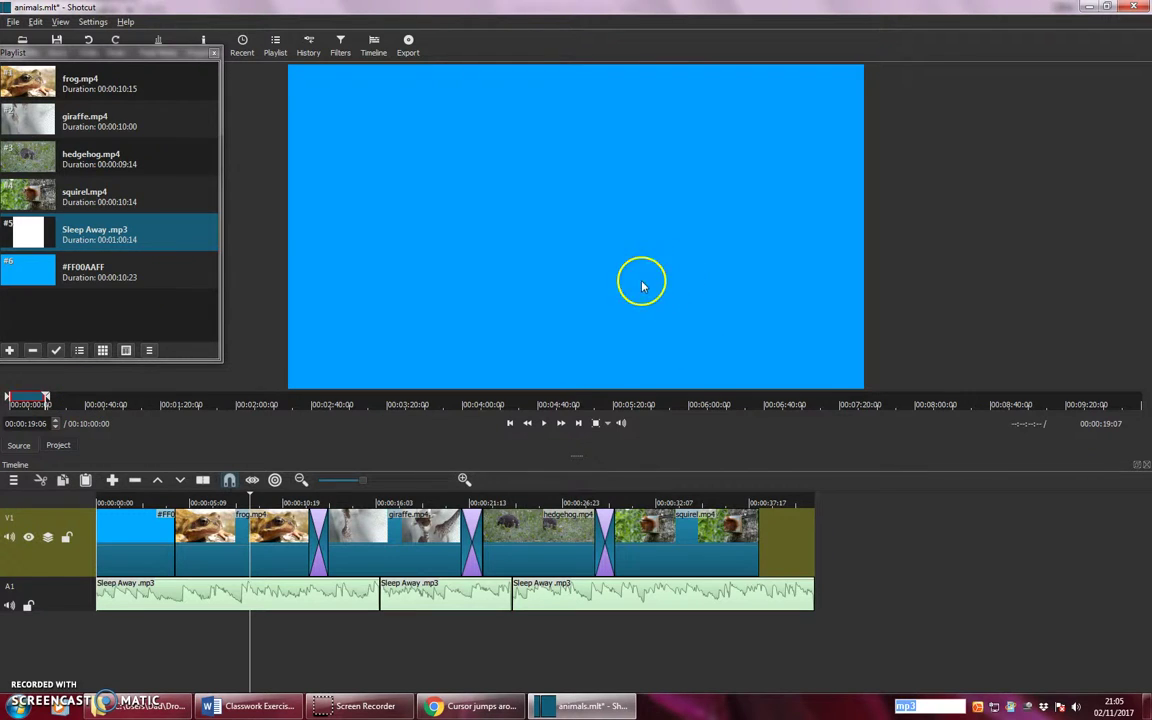
{"action": "left_click", "coordinate": [340, 45]}
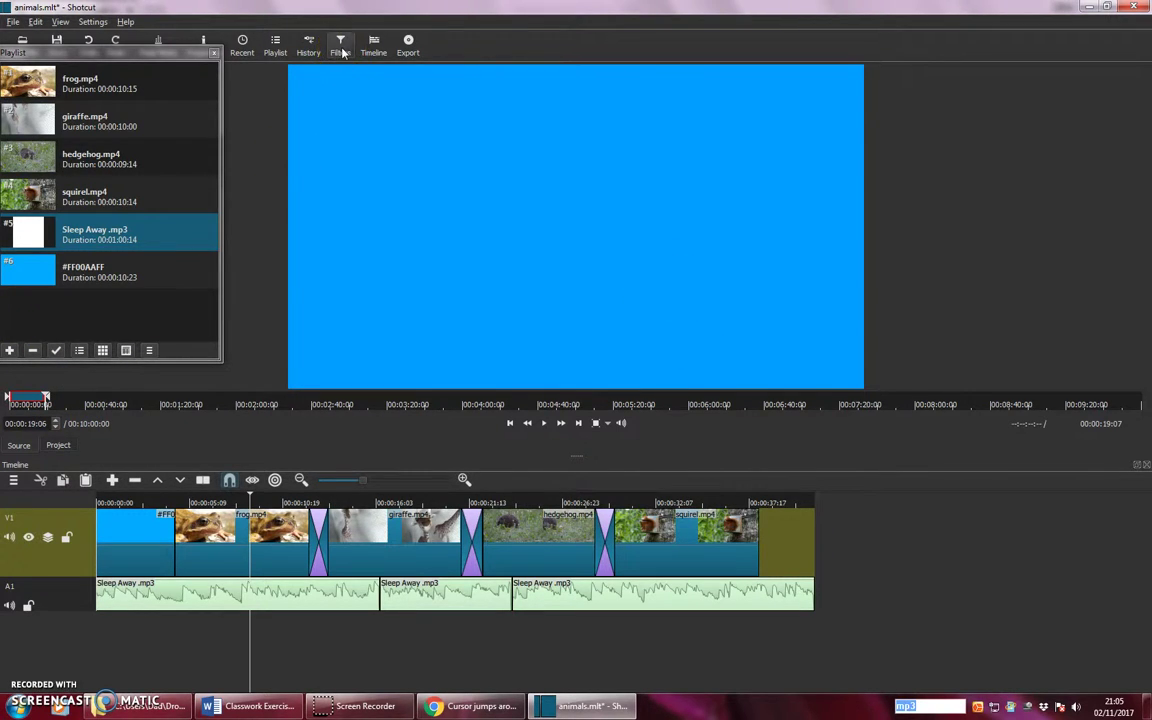
{"action": "left_click", "coordinate": [879, 289]}
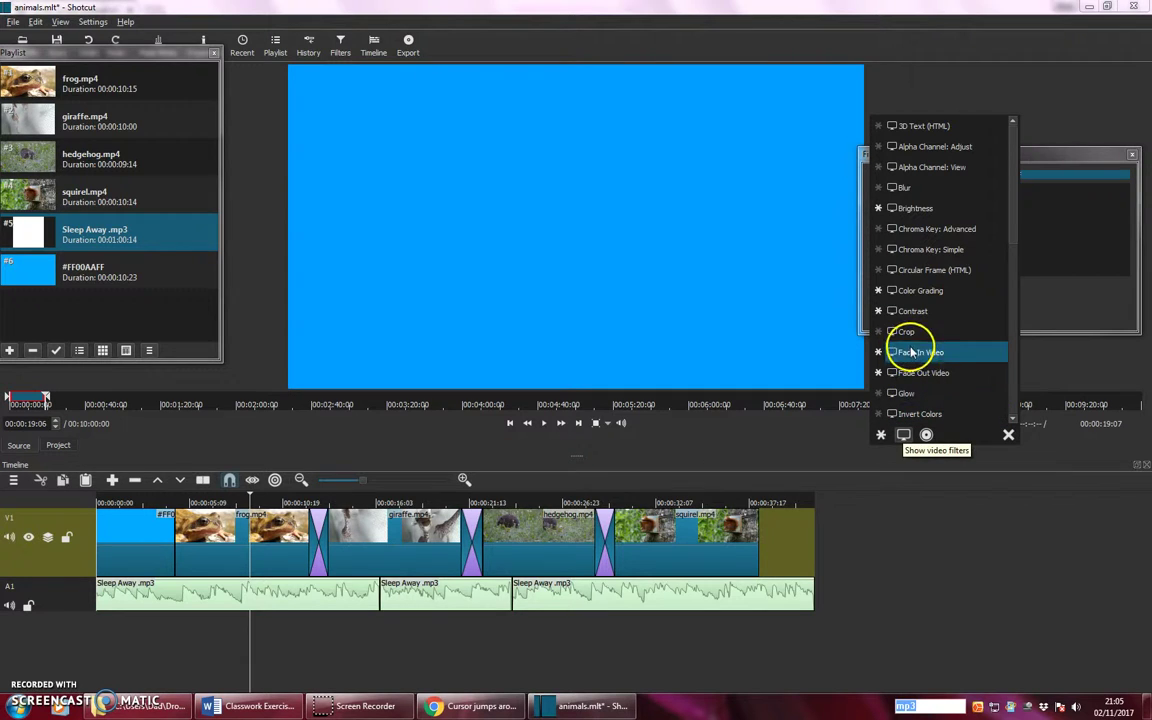
{"action": "left_click_drag", "start_coordinate": [1008, 242], "coordinate": [1016, 391]}
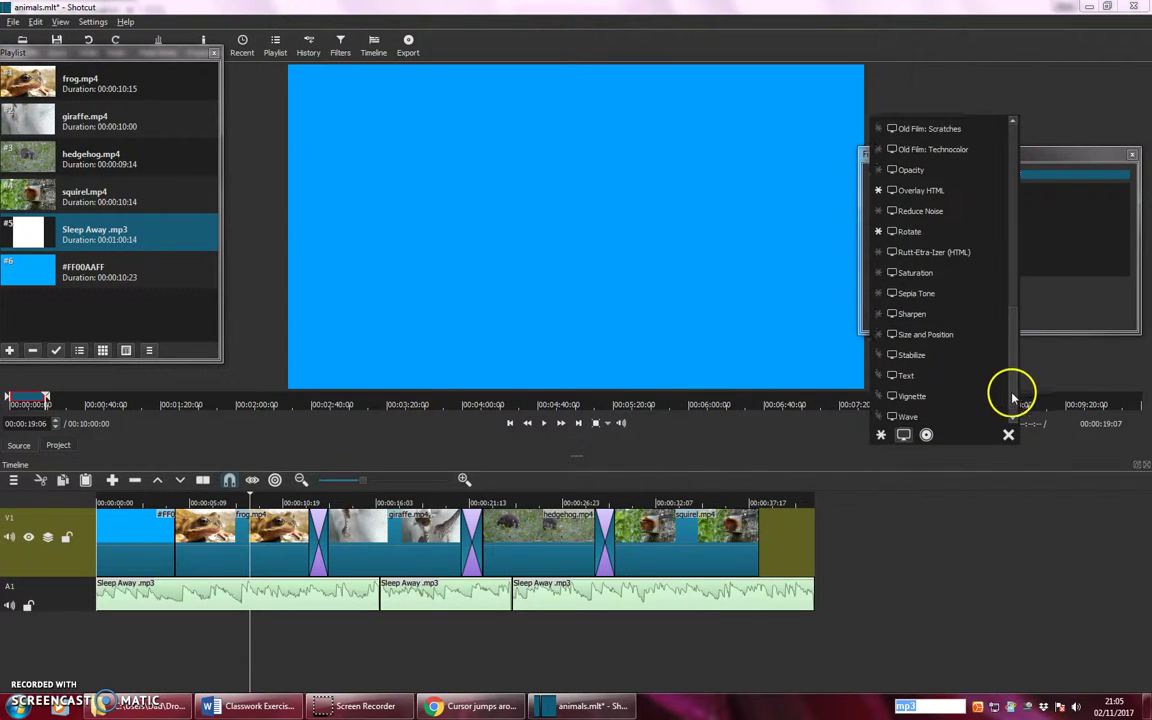
{"action": "left_click", "coordinate": [910, 373]}
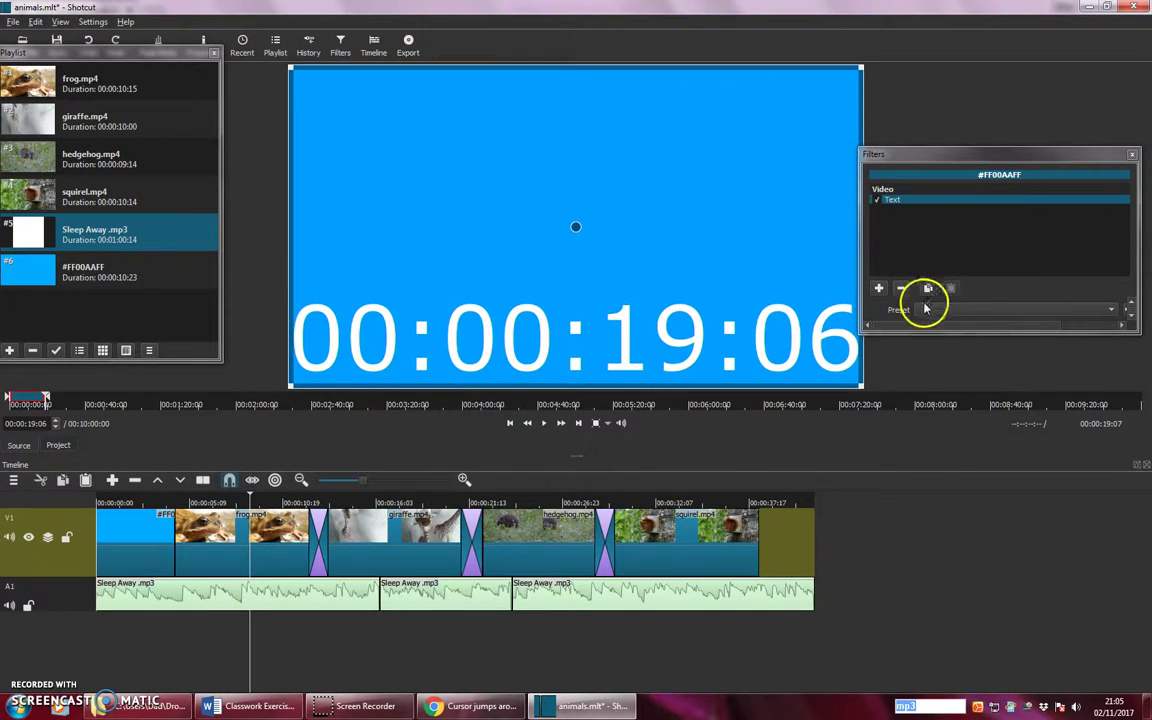
- Replace the Text filter's timecode with "The End", a blank line, and "Thank you for watching ....." split over two lines
{"action": "left_click_drag", "start_coordinate": [938, 330], "coordinate": [944, 472]}
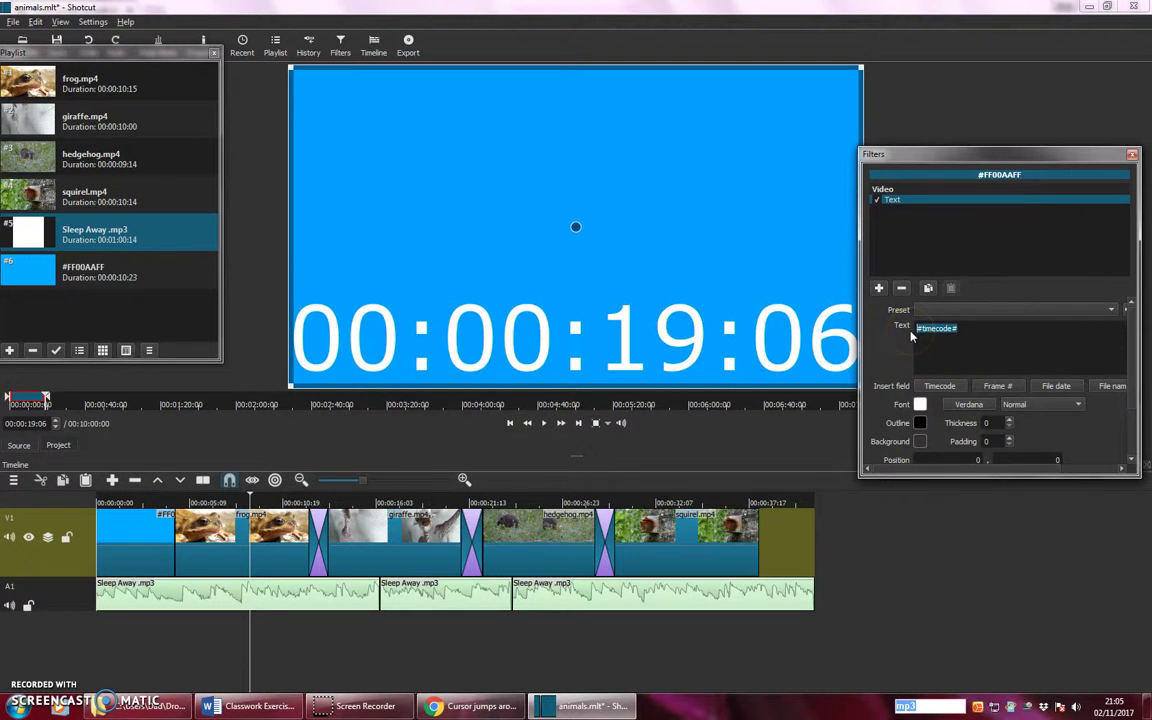
{"action": "type", "text": "C"}
{"action": "key", "text": "BackSpace"}
{"action": "type", "text": "The End"}
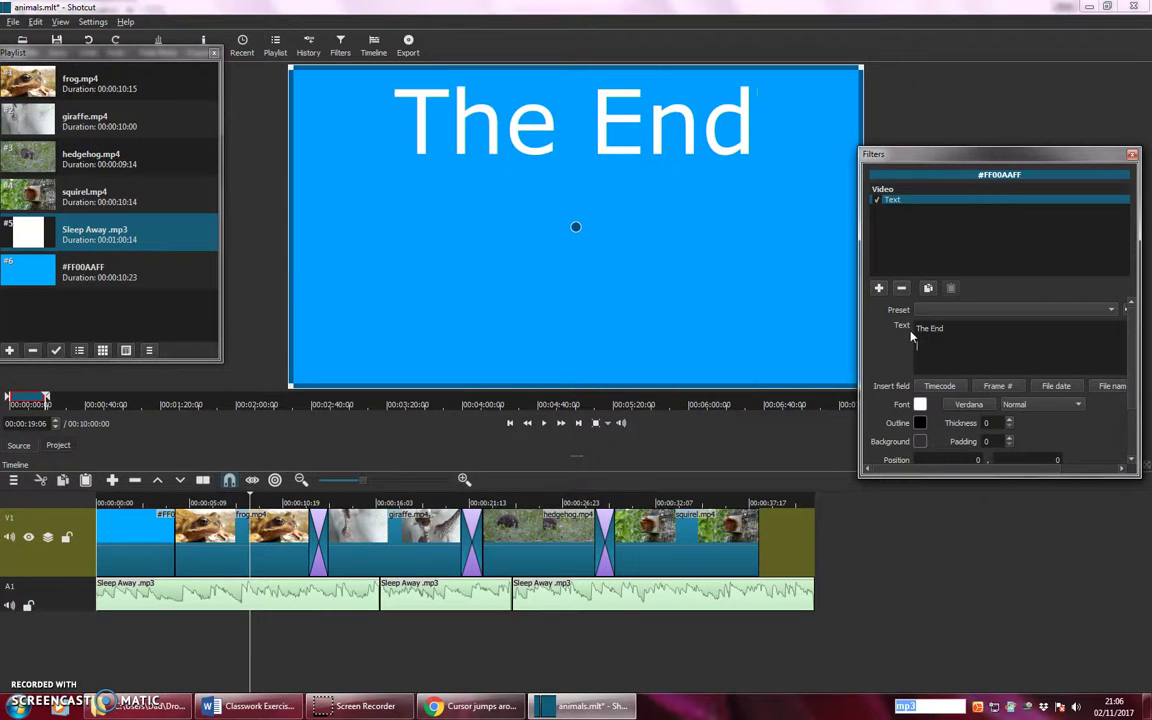
{"action": "key", "text": "Return"}
{"action": "left_click", "coordinate": [84, 490]}
{"action": "key", "text": "Return"}
{"action": "key", "text": "ctrl+v"}
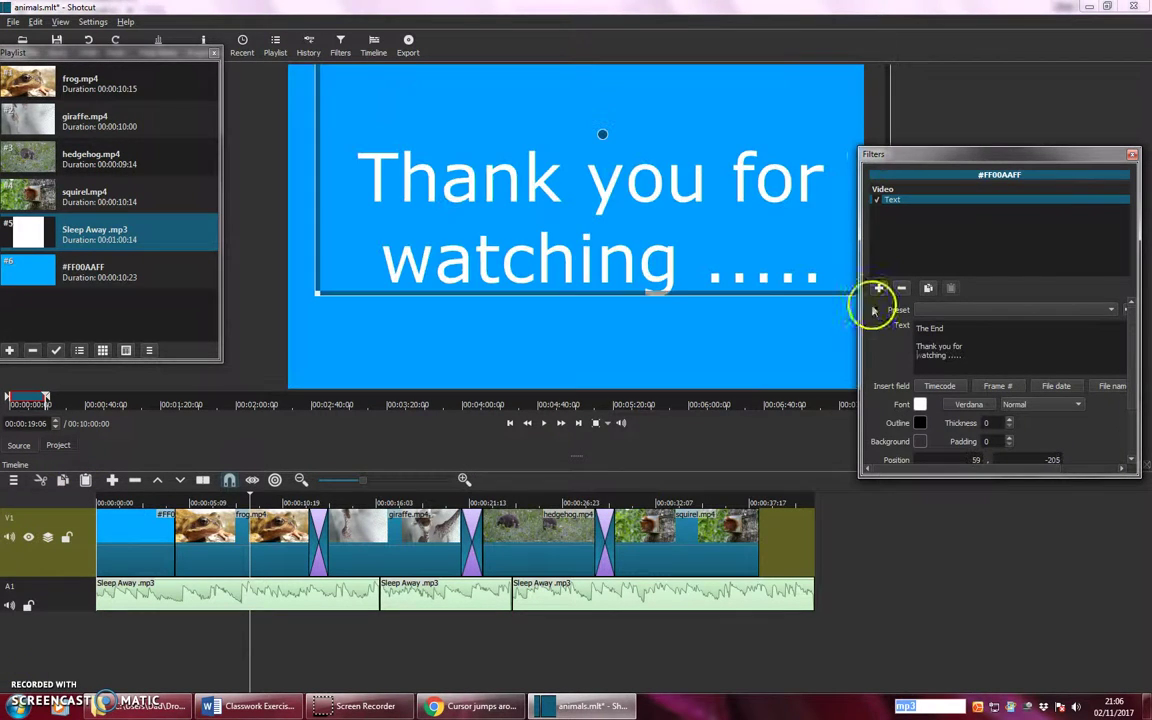
- Add the blue credits clip to the playlist as a new entry and select it
{"action": "left_click", "coordinate": [57, 357]}
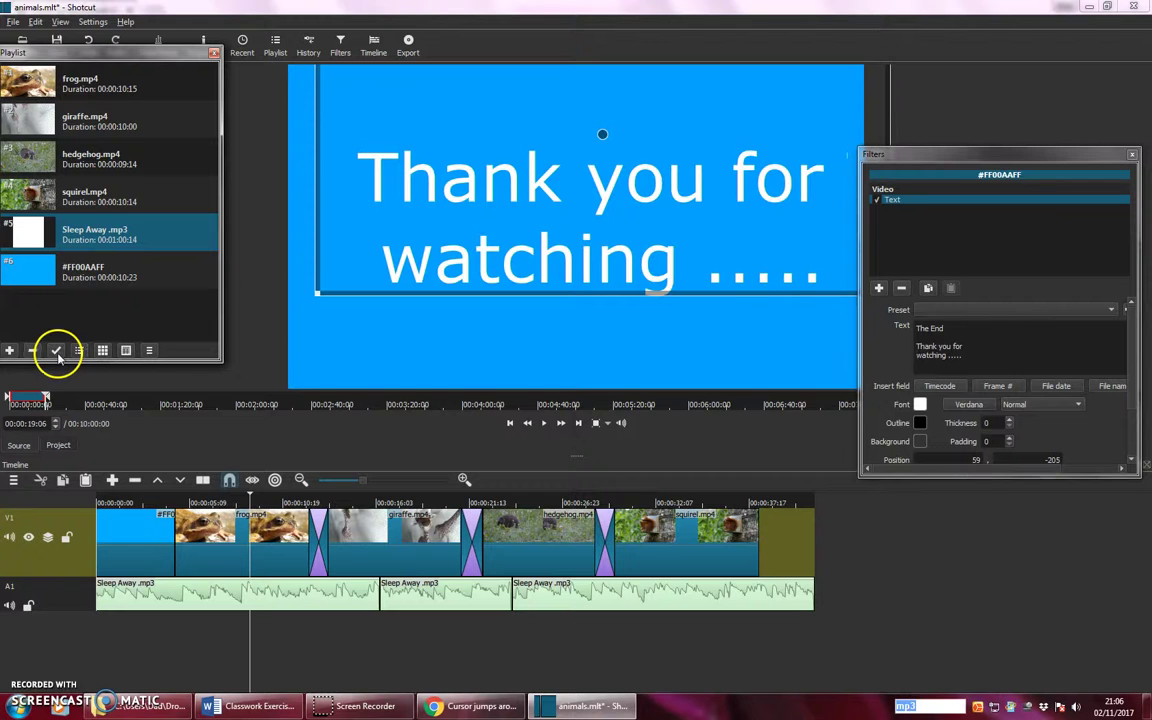
{"action": "left_click", "coordinate": [380, 330]}
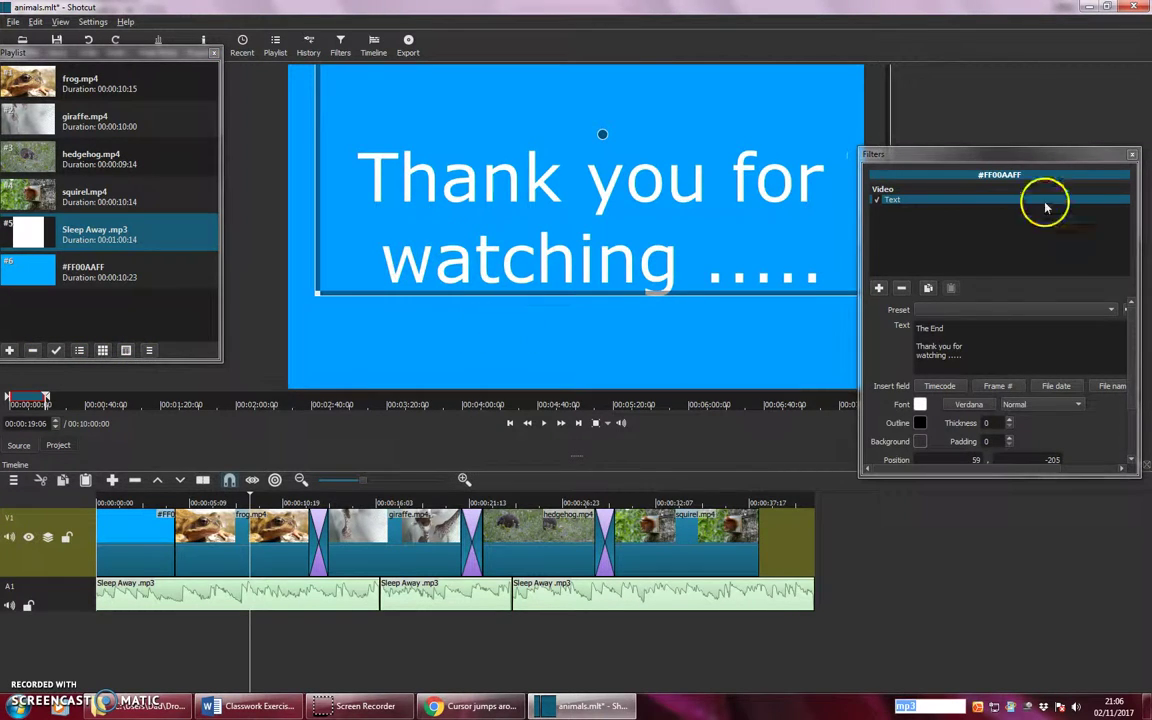
{"action": "left_click", "coordinate": [1130, 155]}
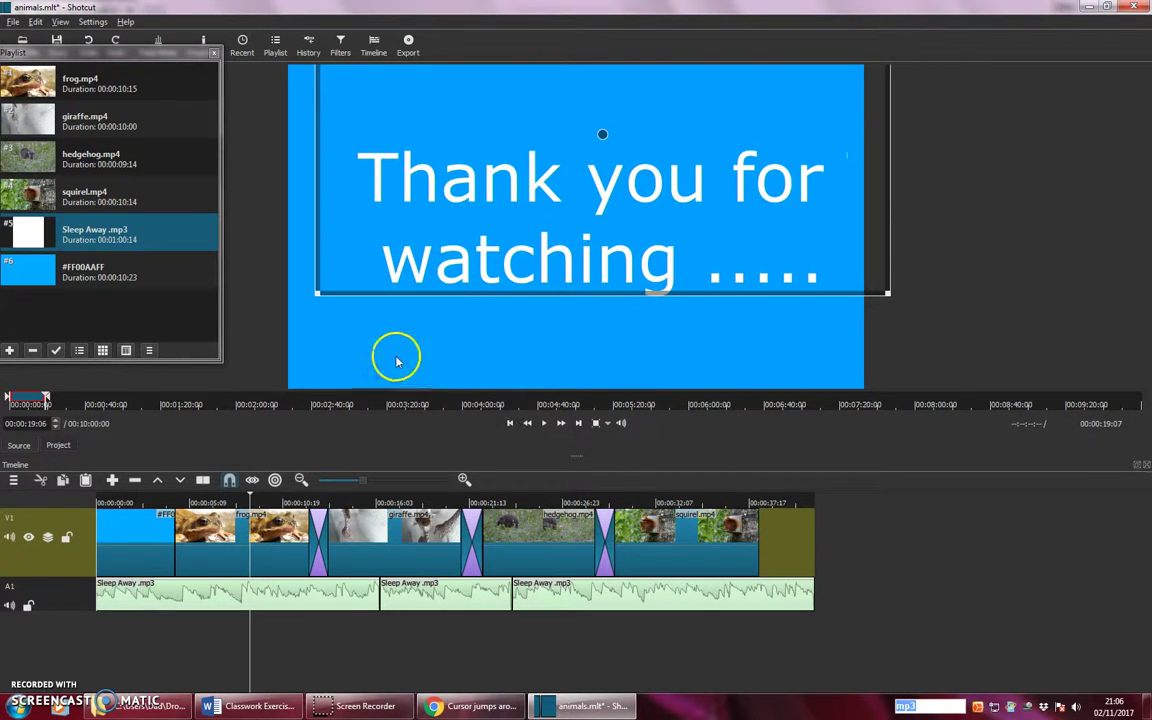
{"action": "left_click", "coordinate": [9, 350]}
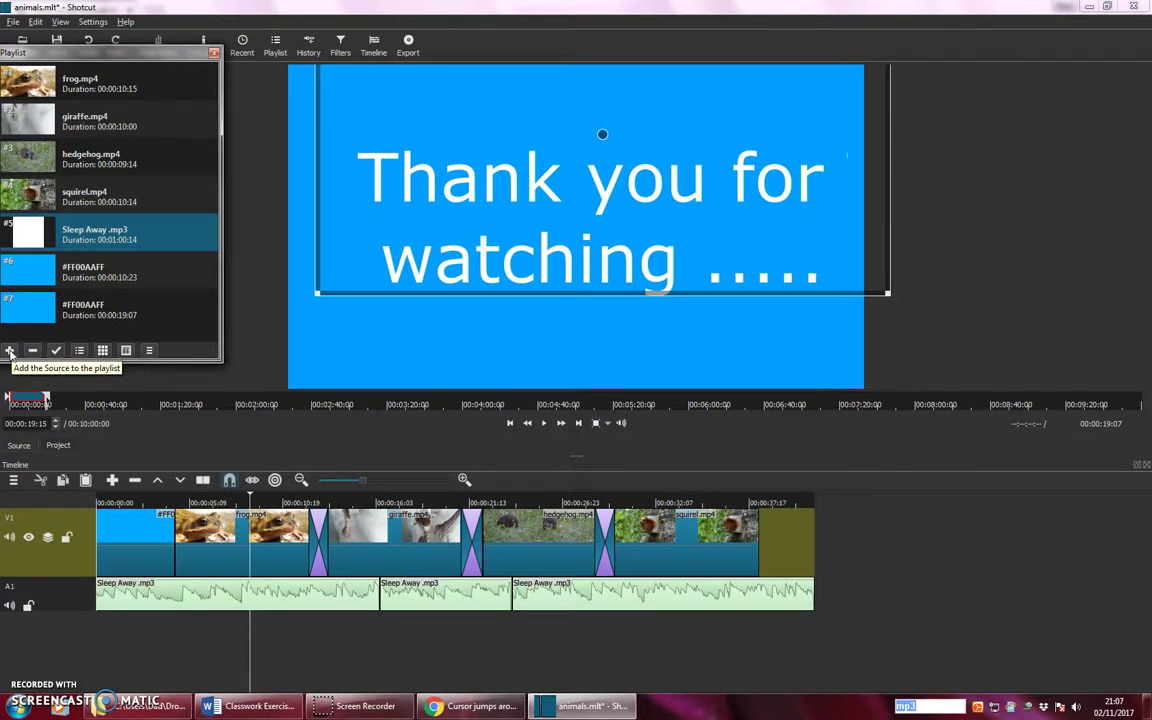
{"action": "left_click", "coordinate": [26, 314]}
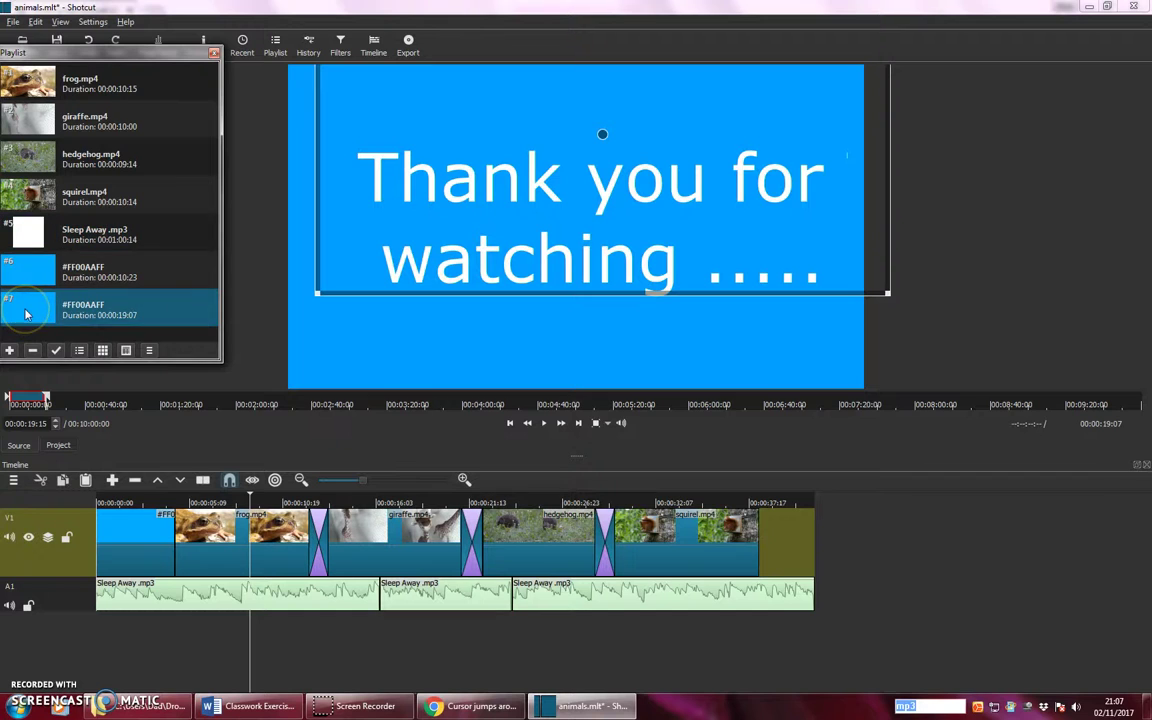